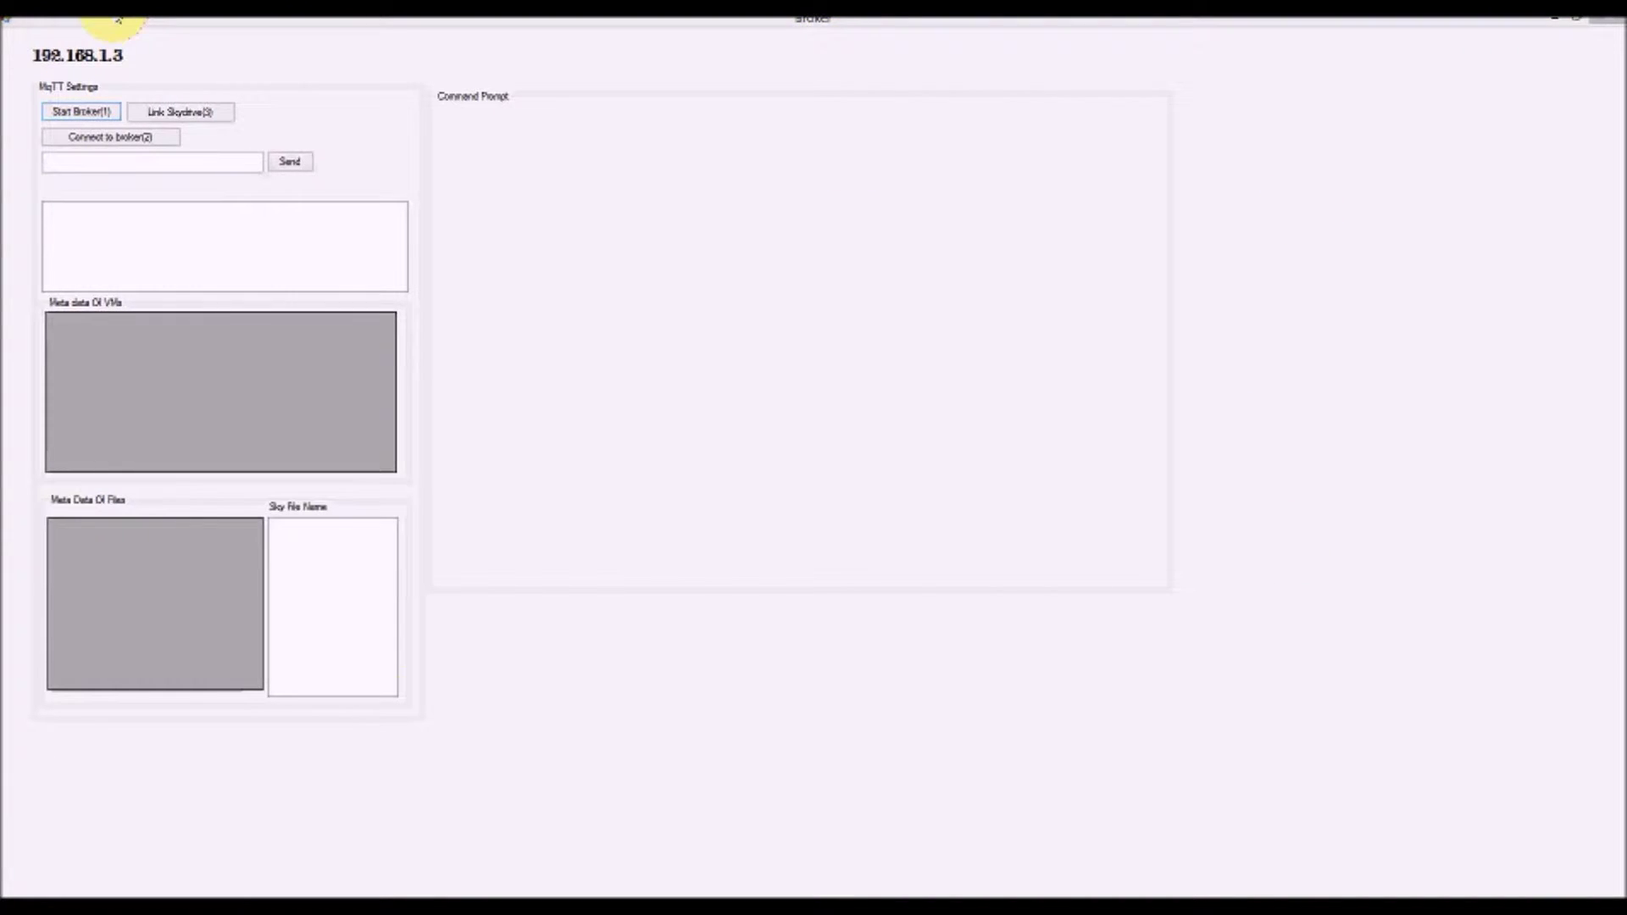
Start the Mosquitto broker, move its console aside, and connect the broker app to it
click(81, 112)
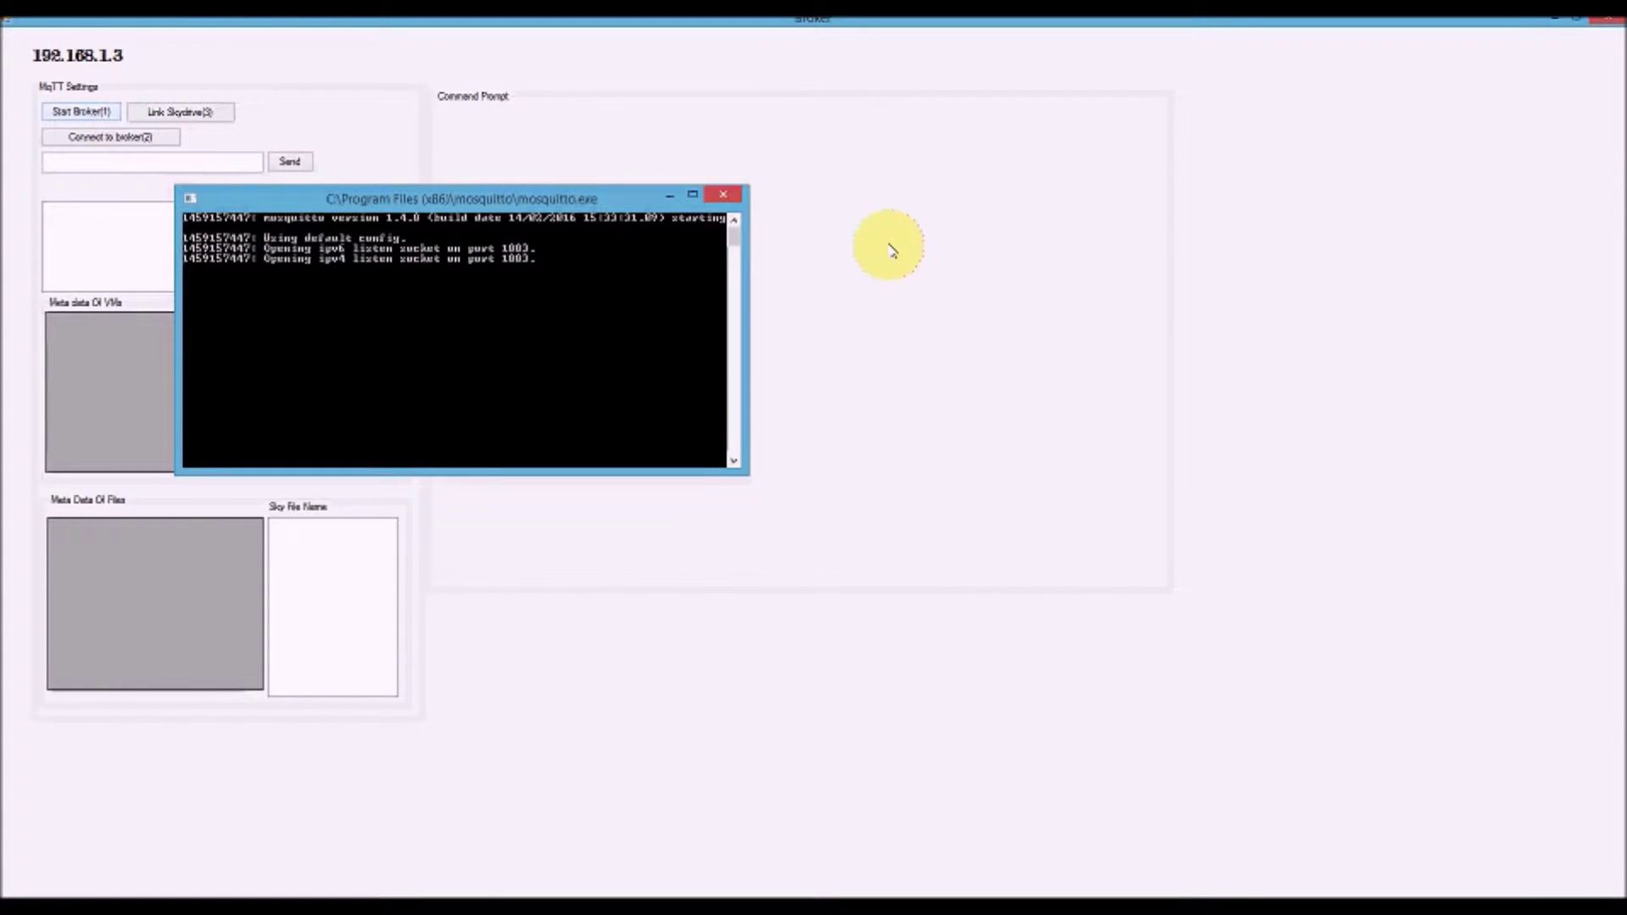
drag(835, 280, 723, 138)
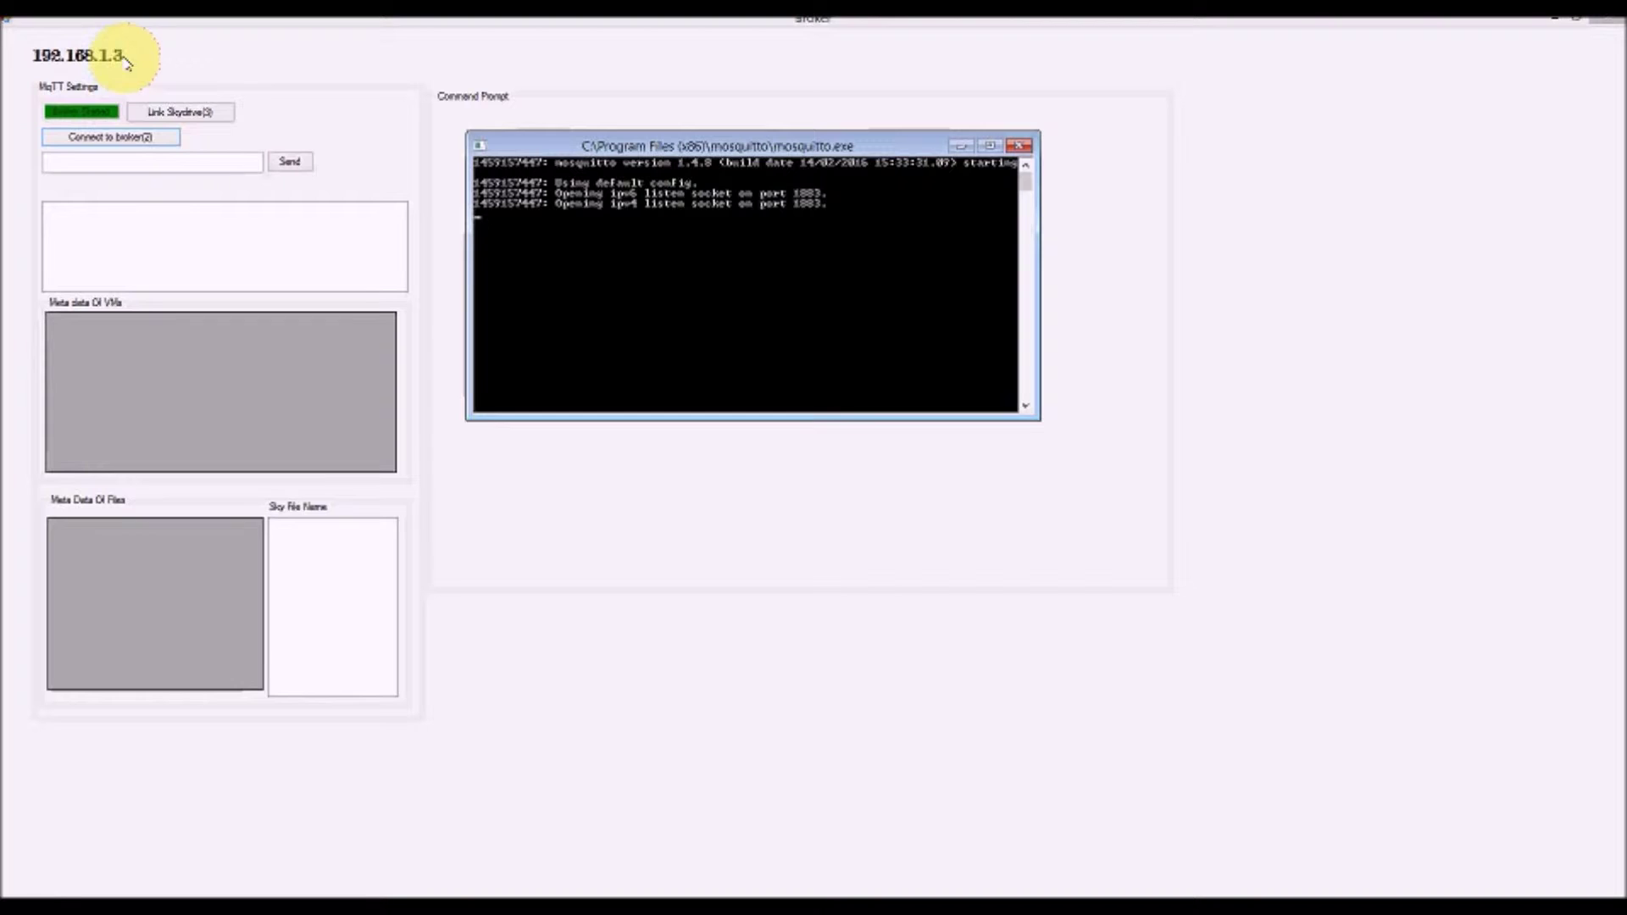
click(144, 140)
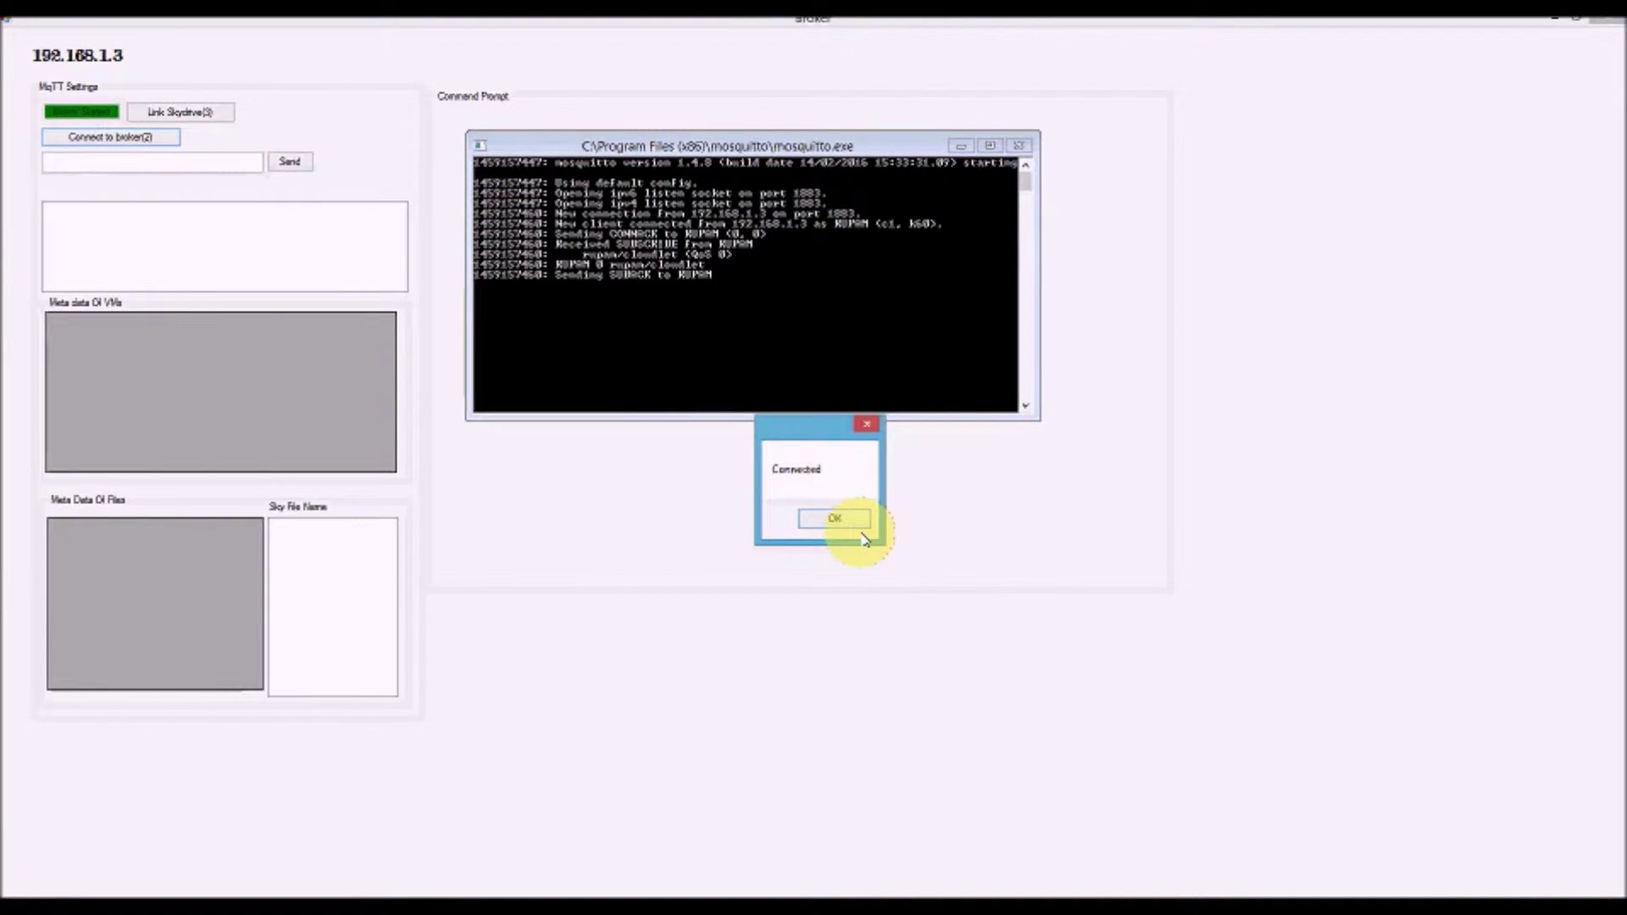
key(Return)
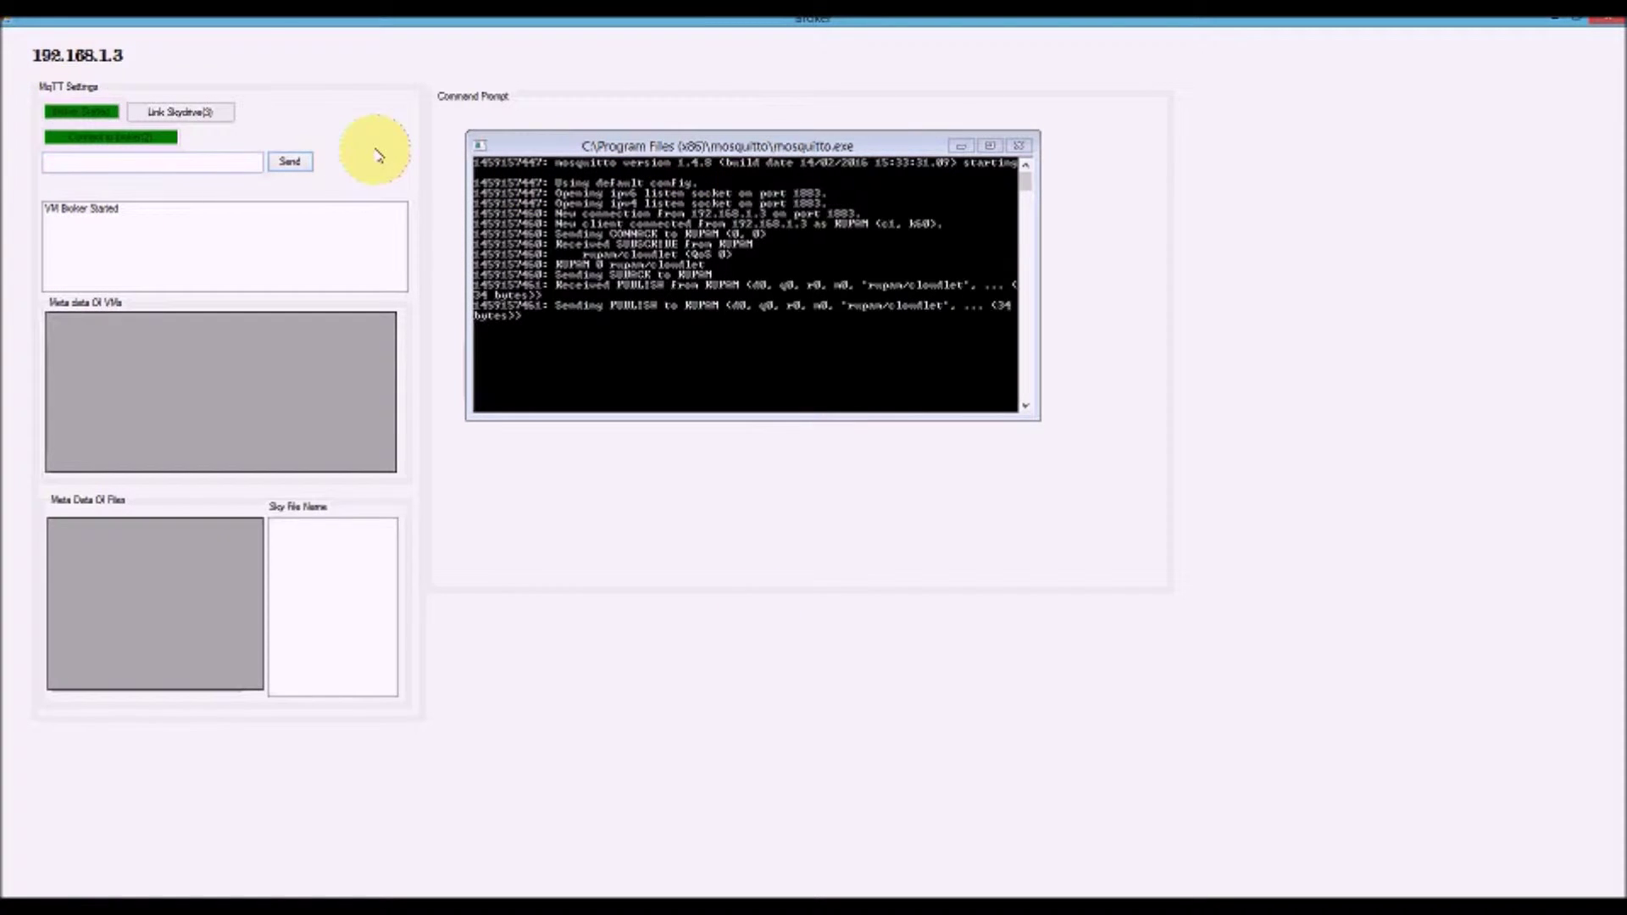
Link SkyDrive by signing in with the Microsoft account e-mail and password and approving OneDrive access
click(189, 113)
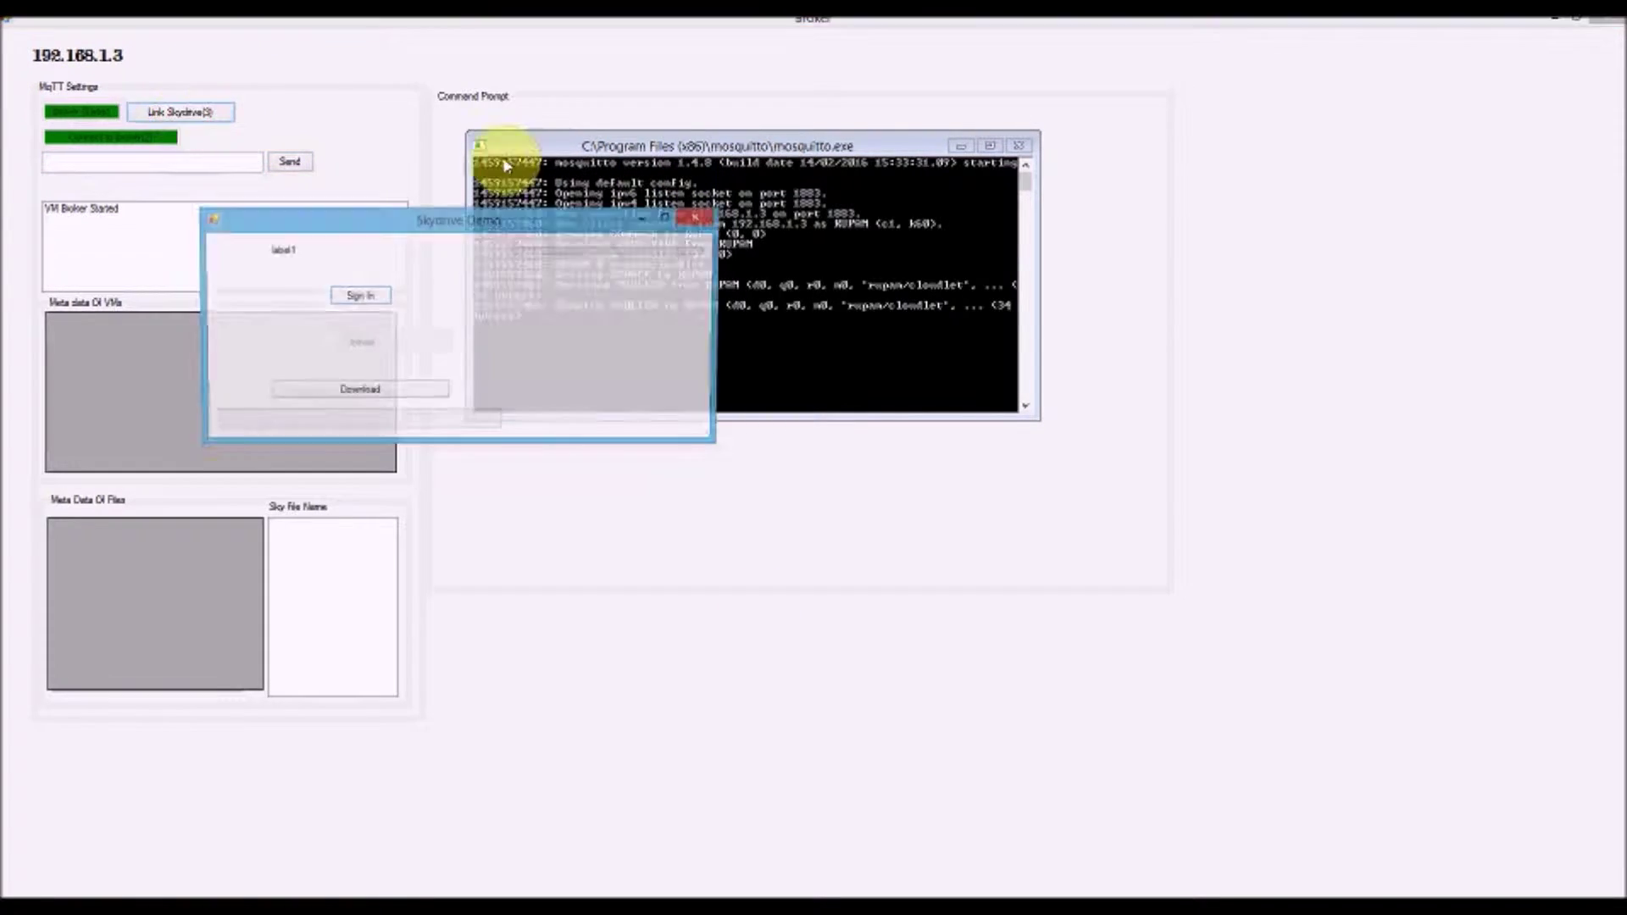
click(356, 294)
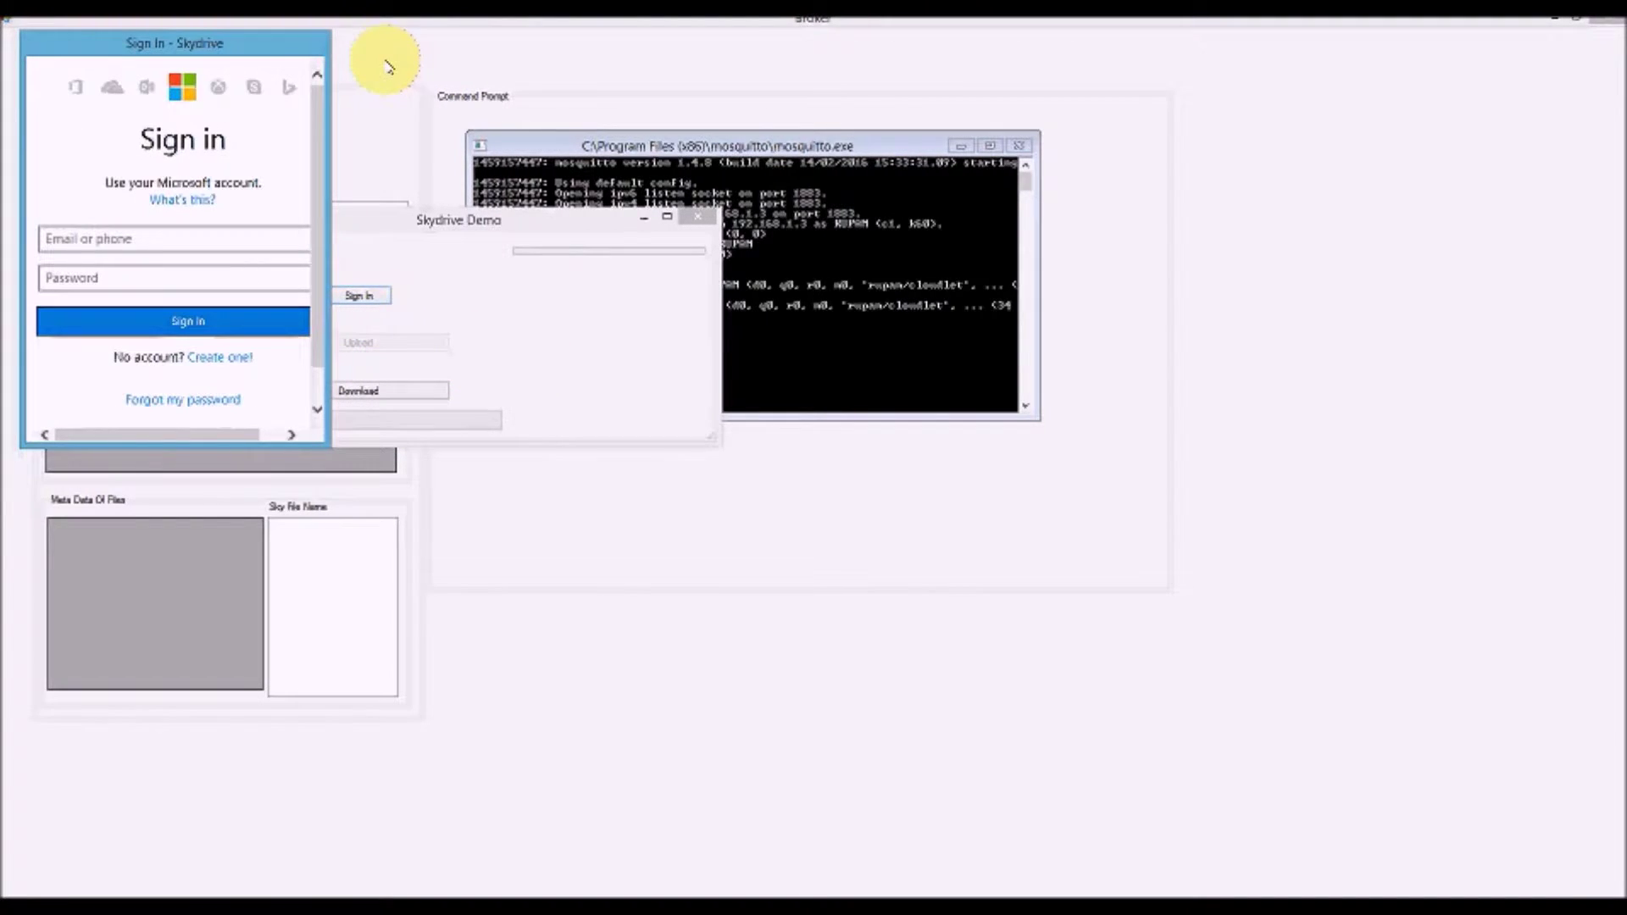
click(195, 239)
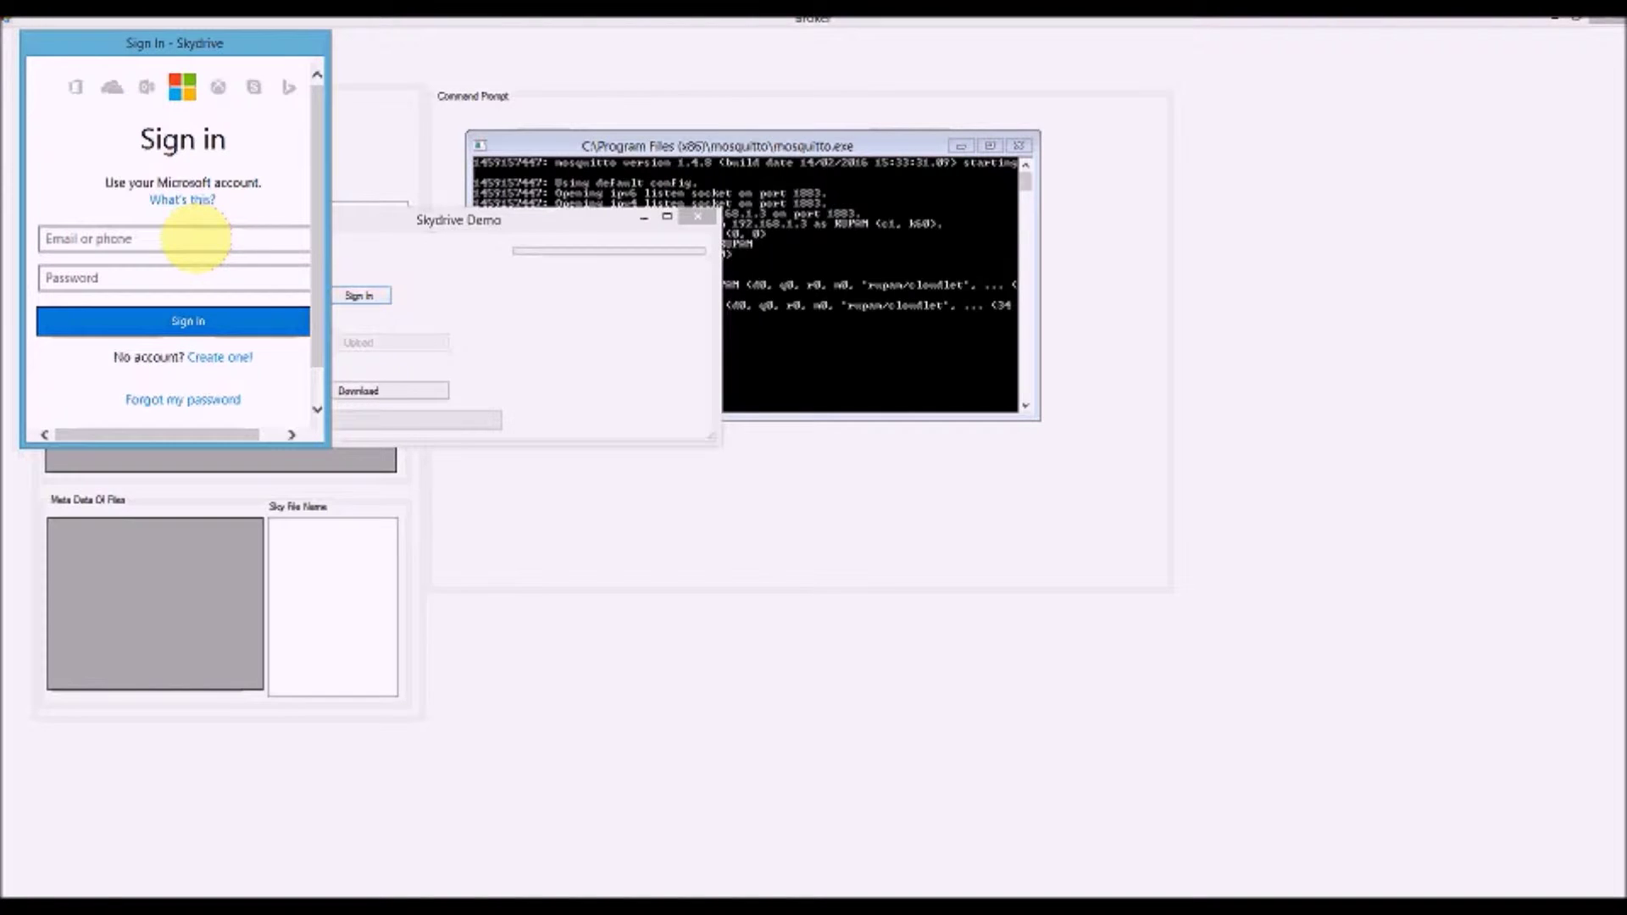
key(Tab)
text(************)
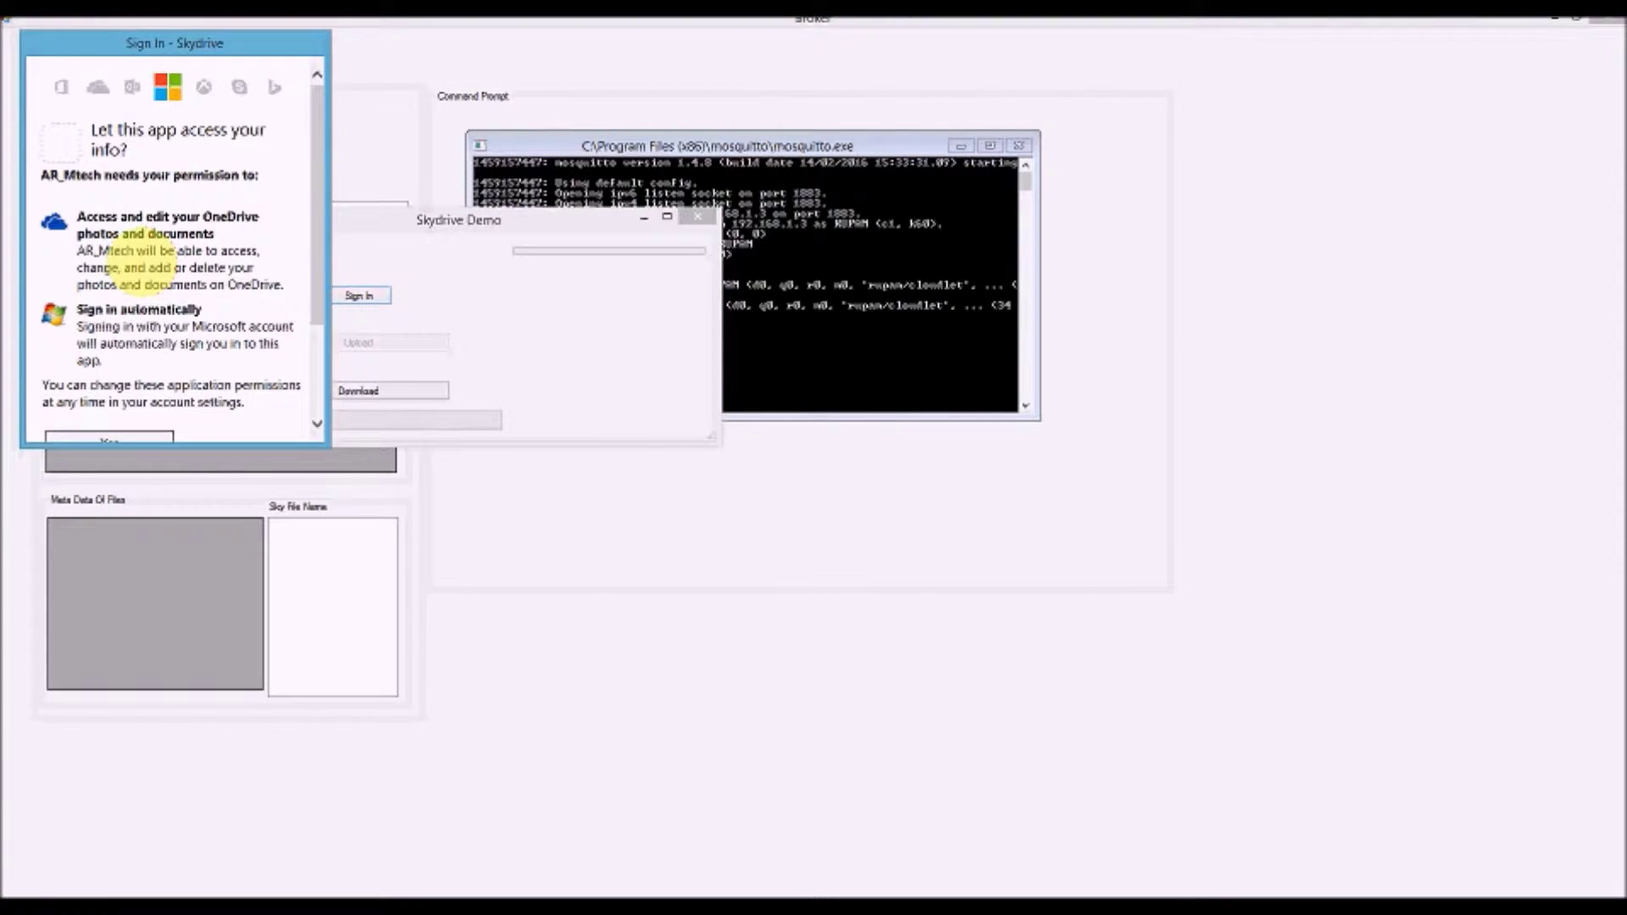
scroll(212, 313, down, 3)
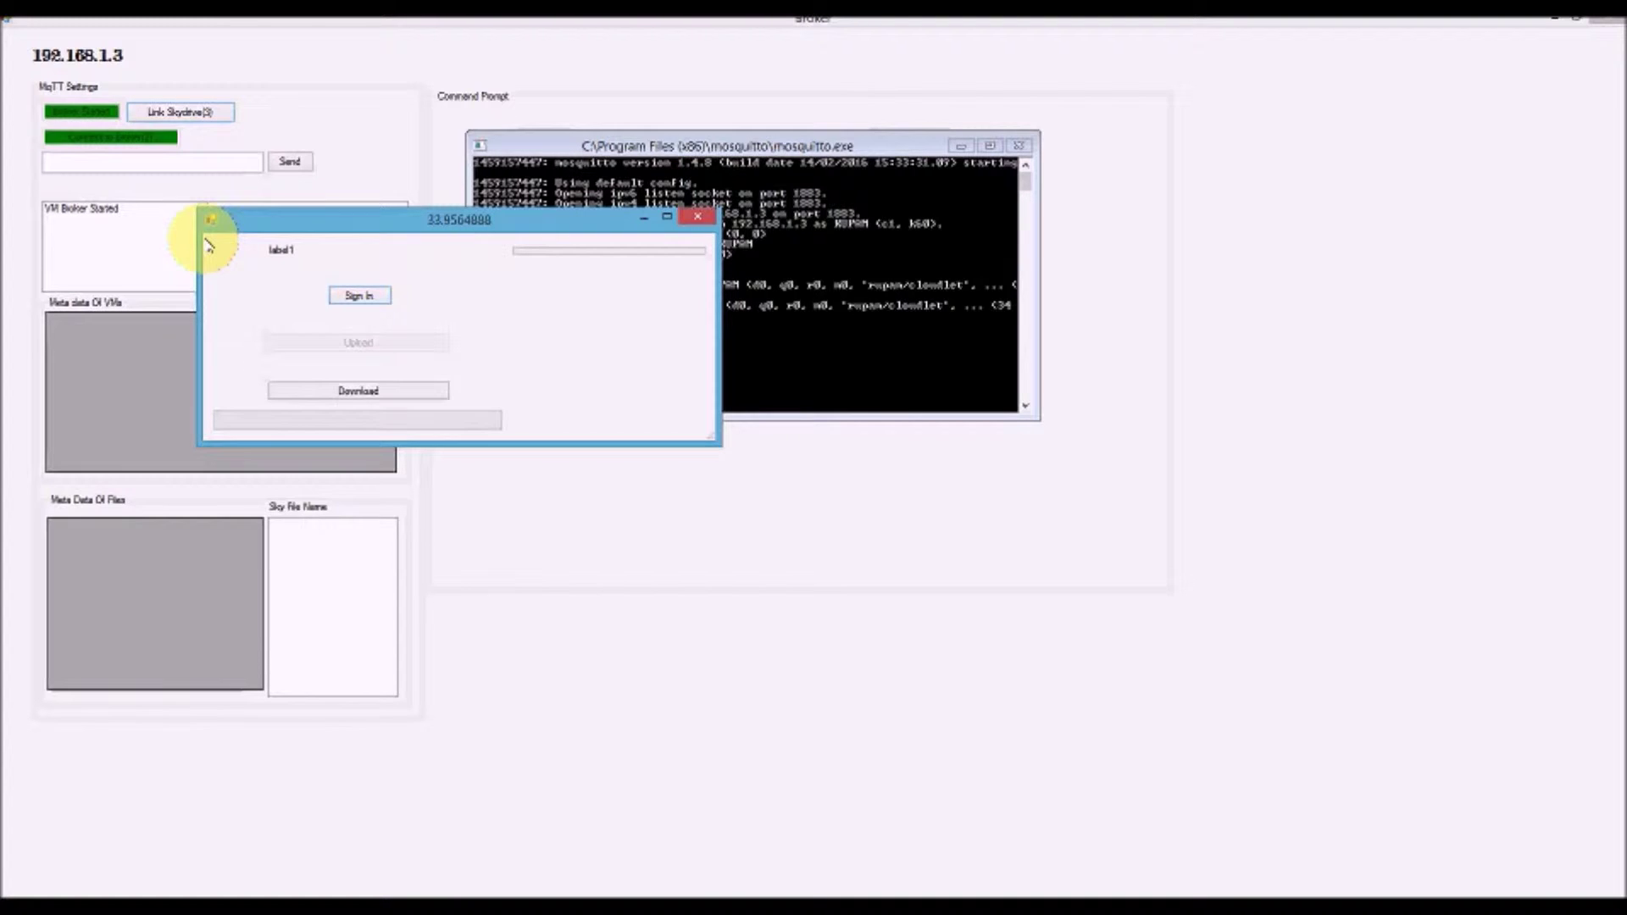
click(373, 294)
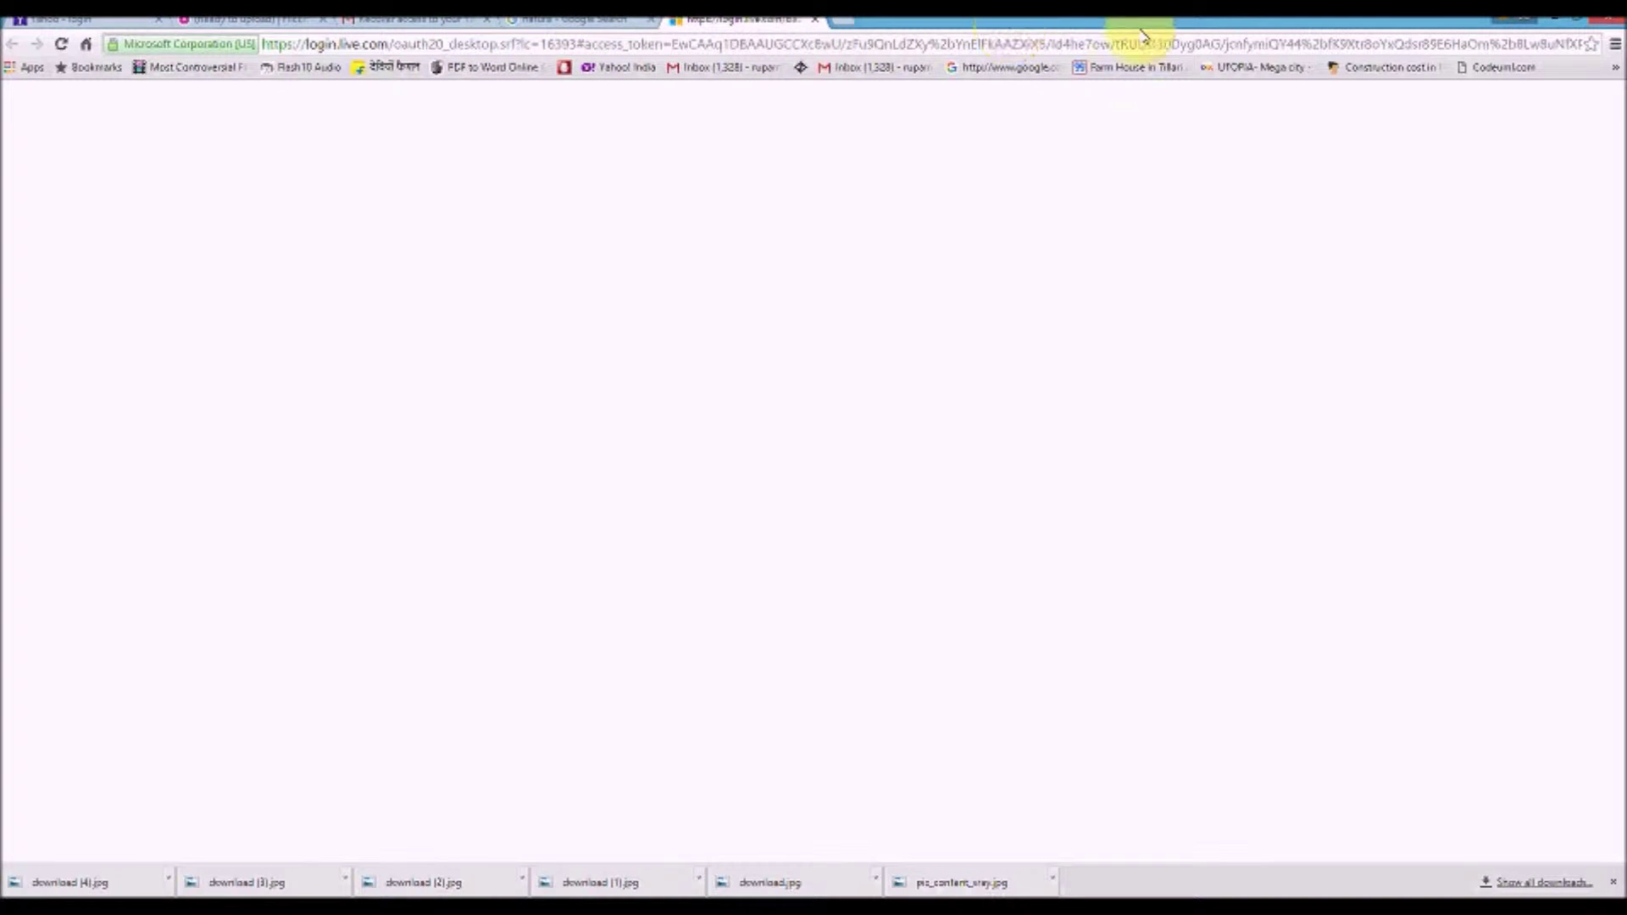
Close the Chrome window showing the Microsoft login page
click(1555, 19)
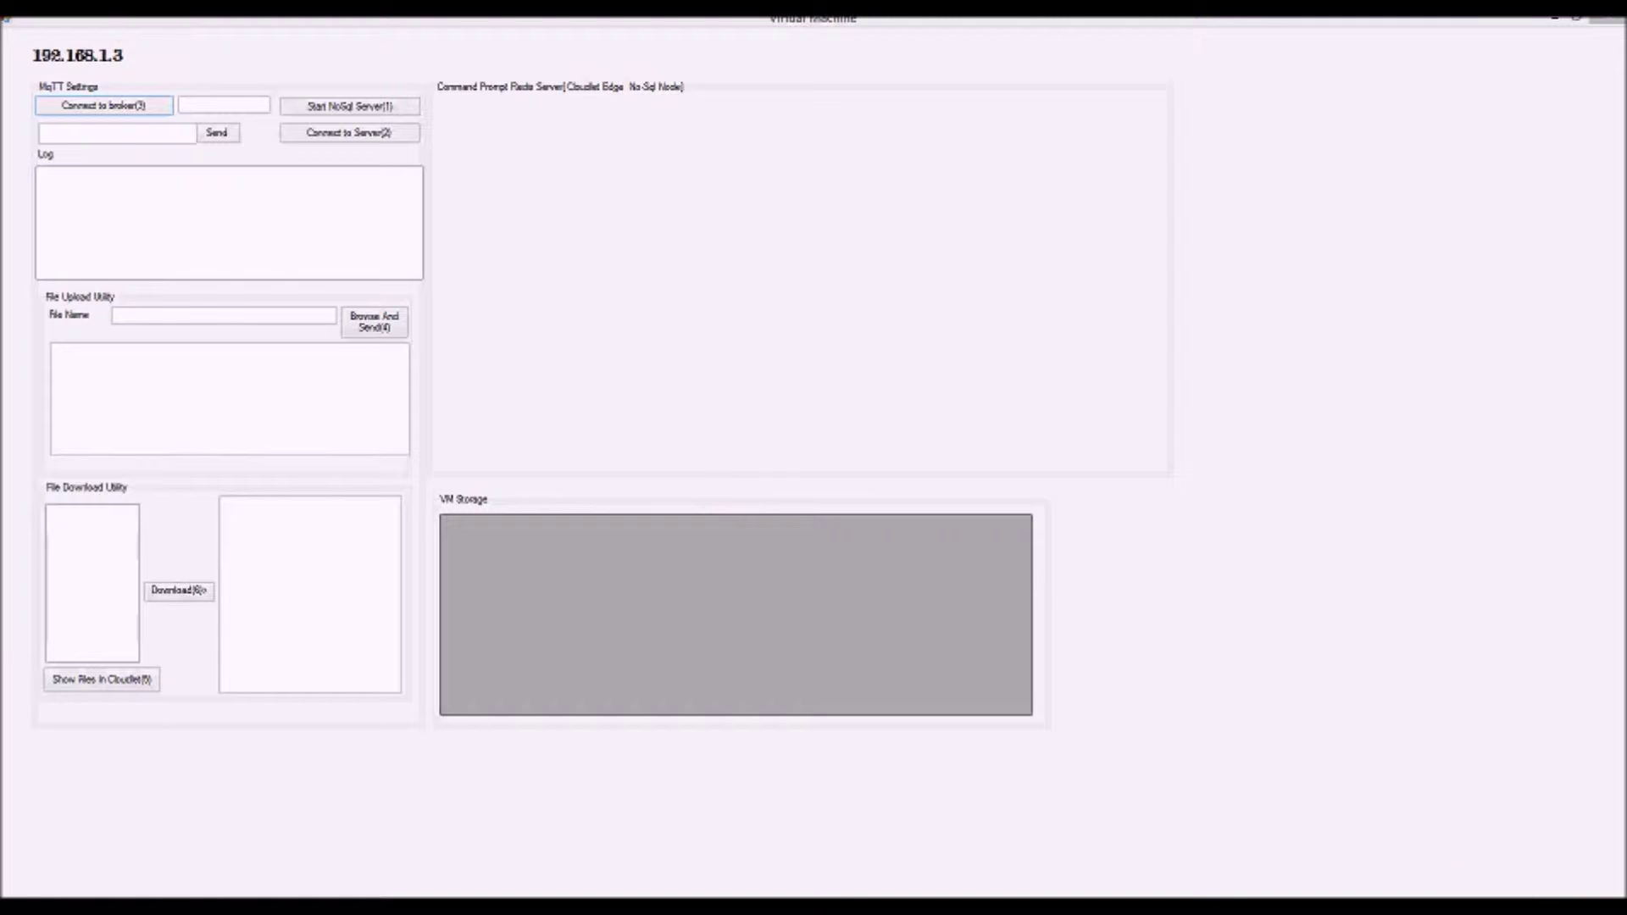
Start the Redis NoSQL server, allow it through the Windows firewall, and dock its console
click(363, 108)
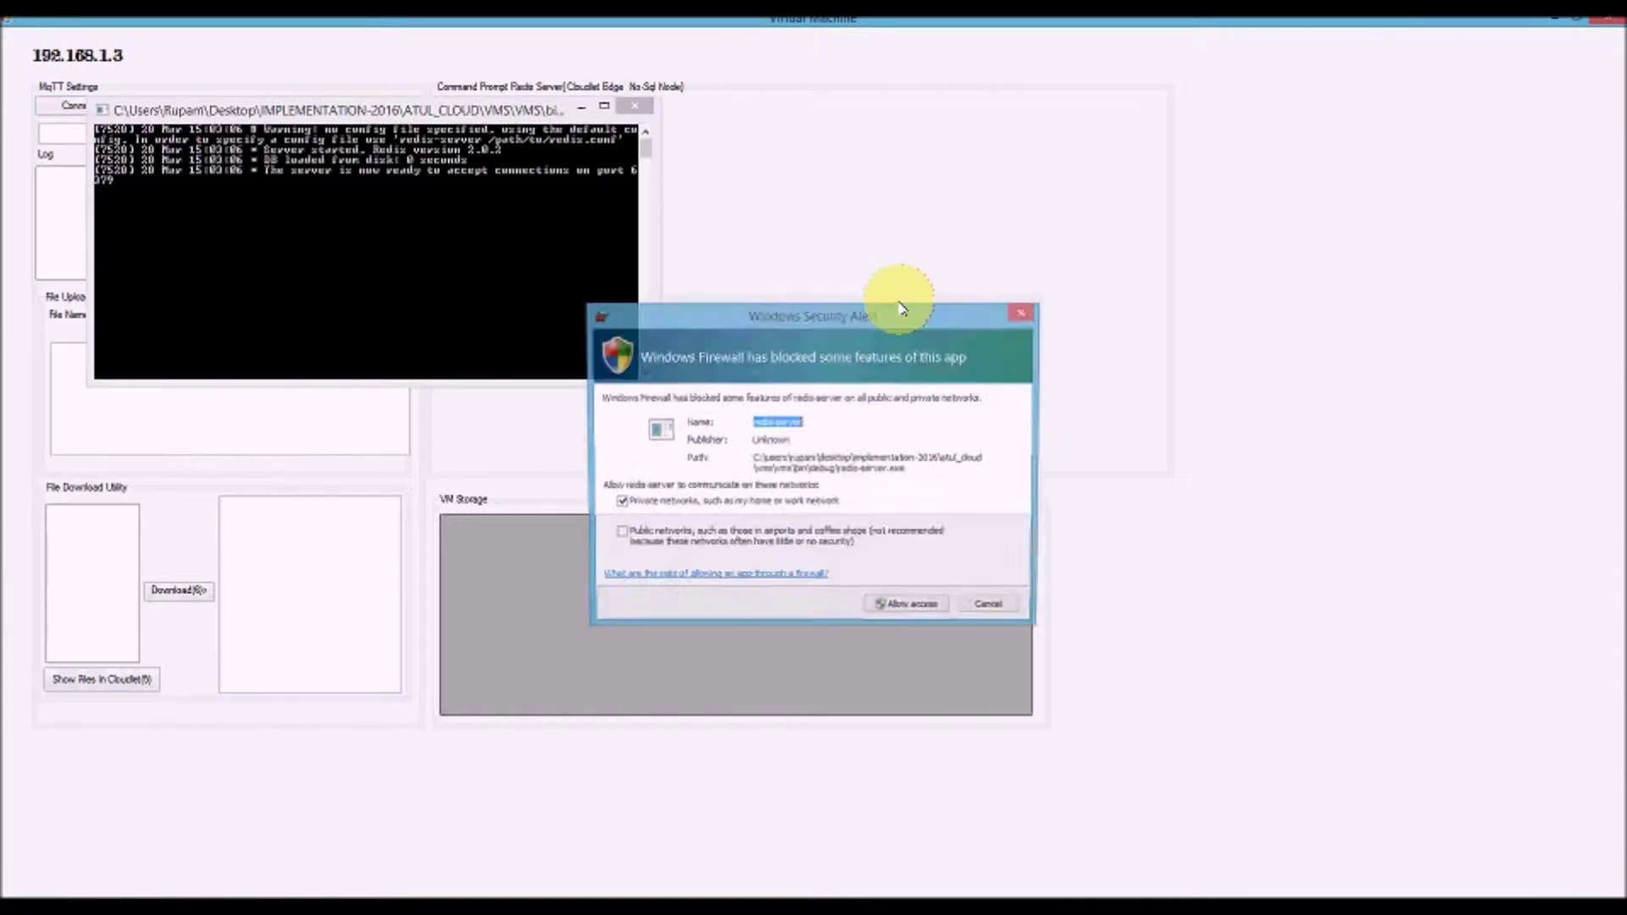
click(894, 603)
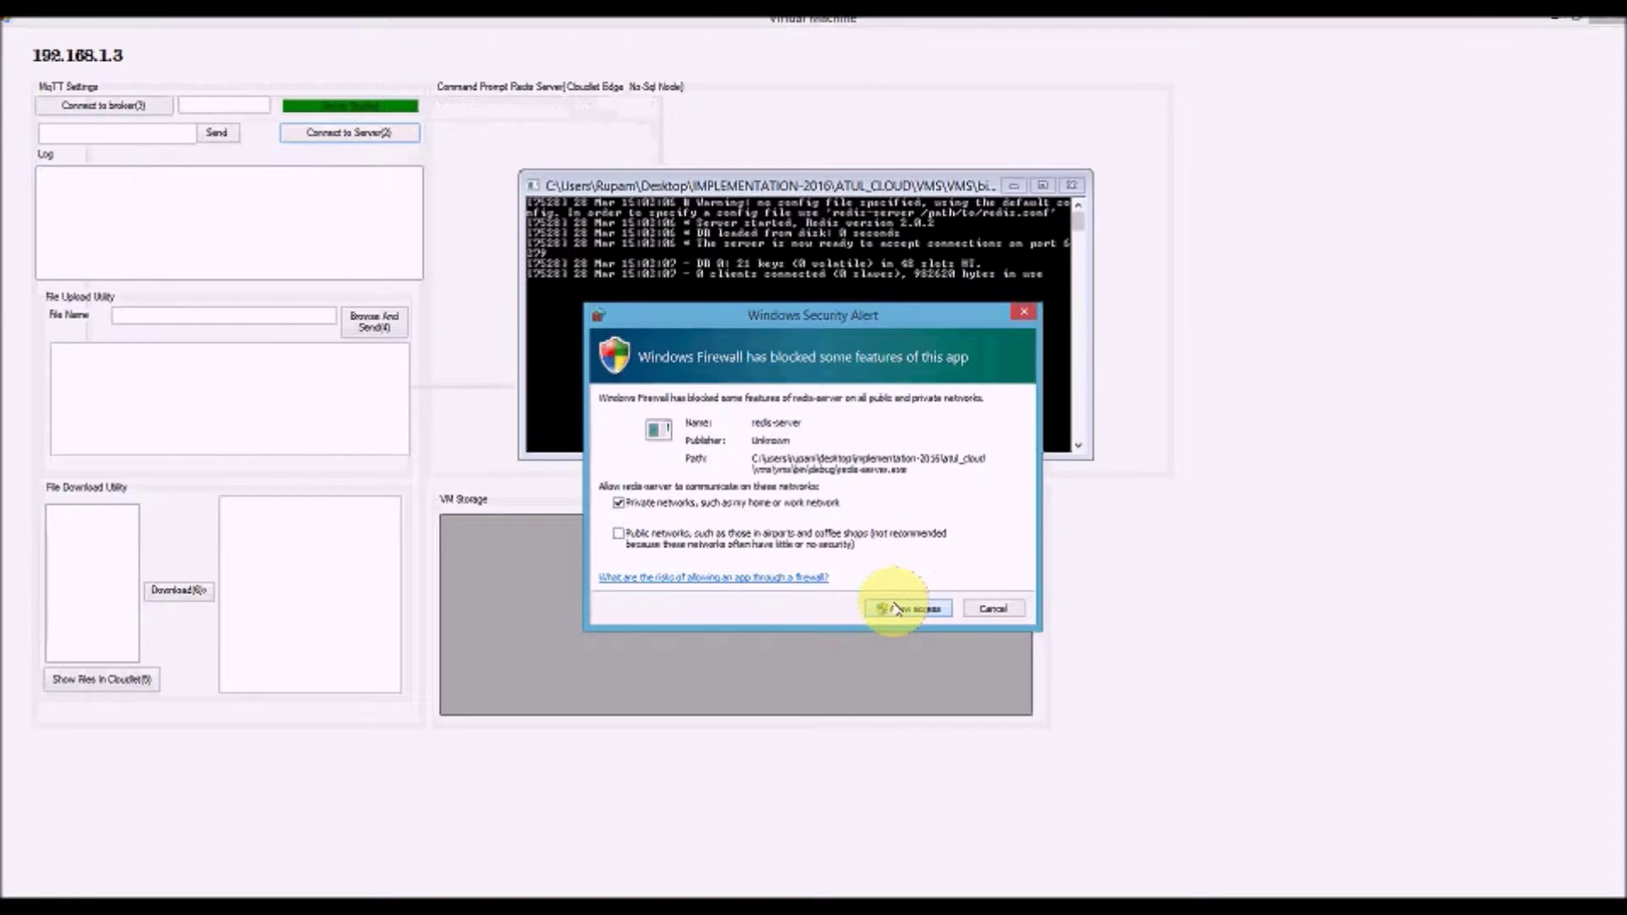
drag(818, 193, 748, 137)
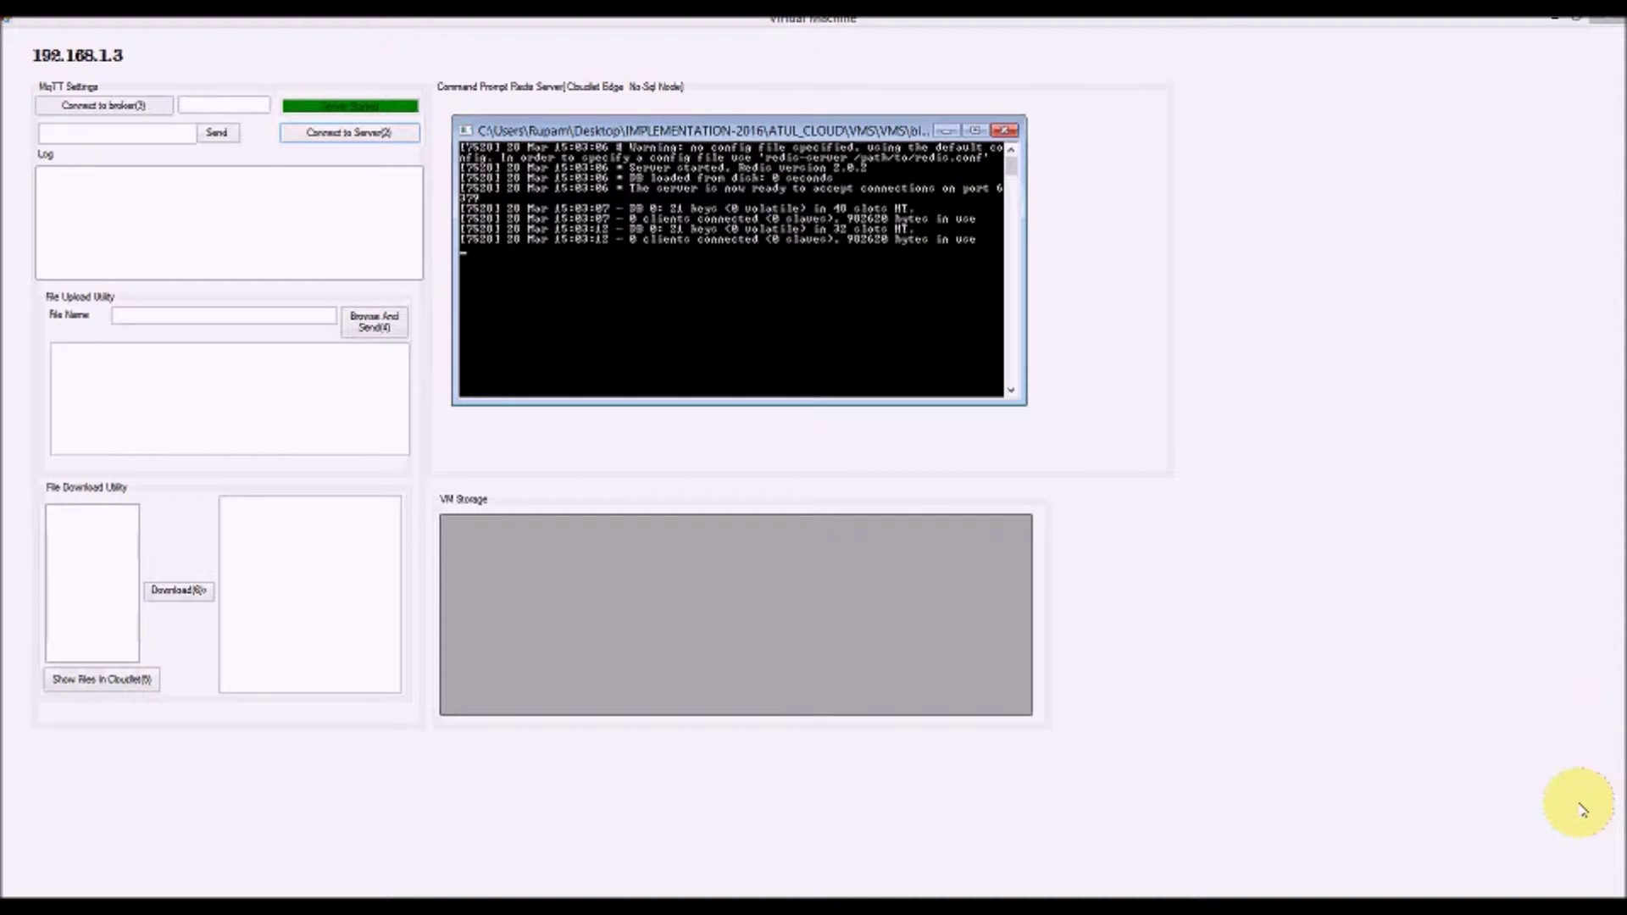
Connect the Virtual Machine to the Redis server and acknowledge the Successfully Connected message
mouse_move(1623, 894)
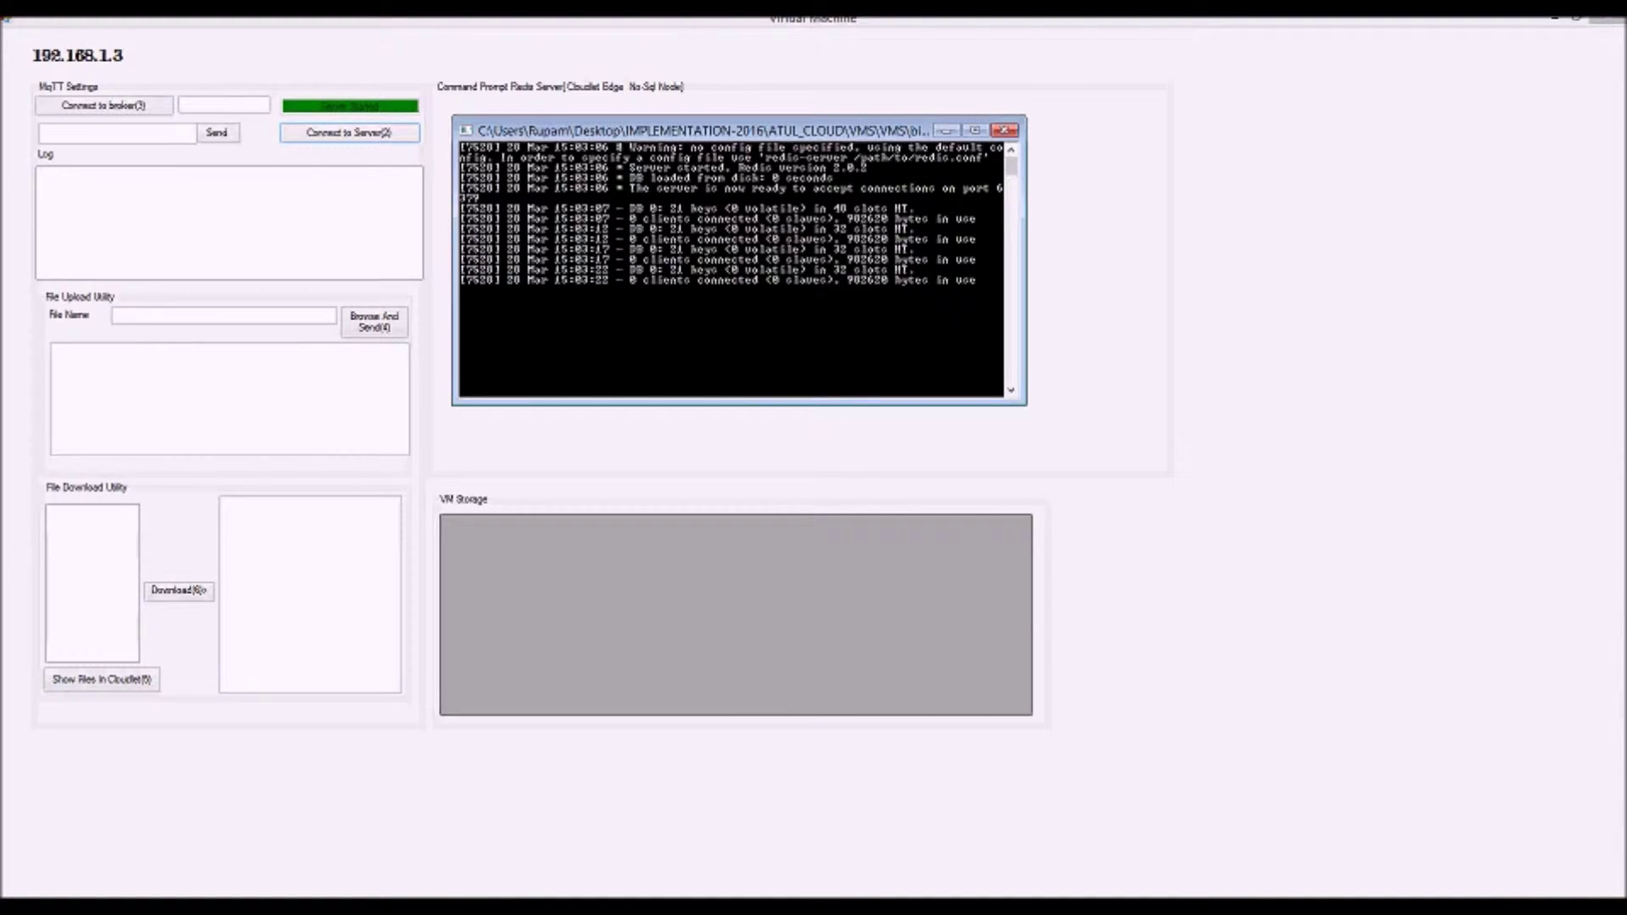
click(375, 133)
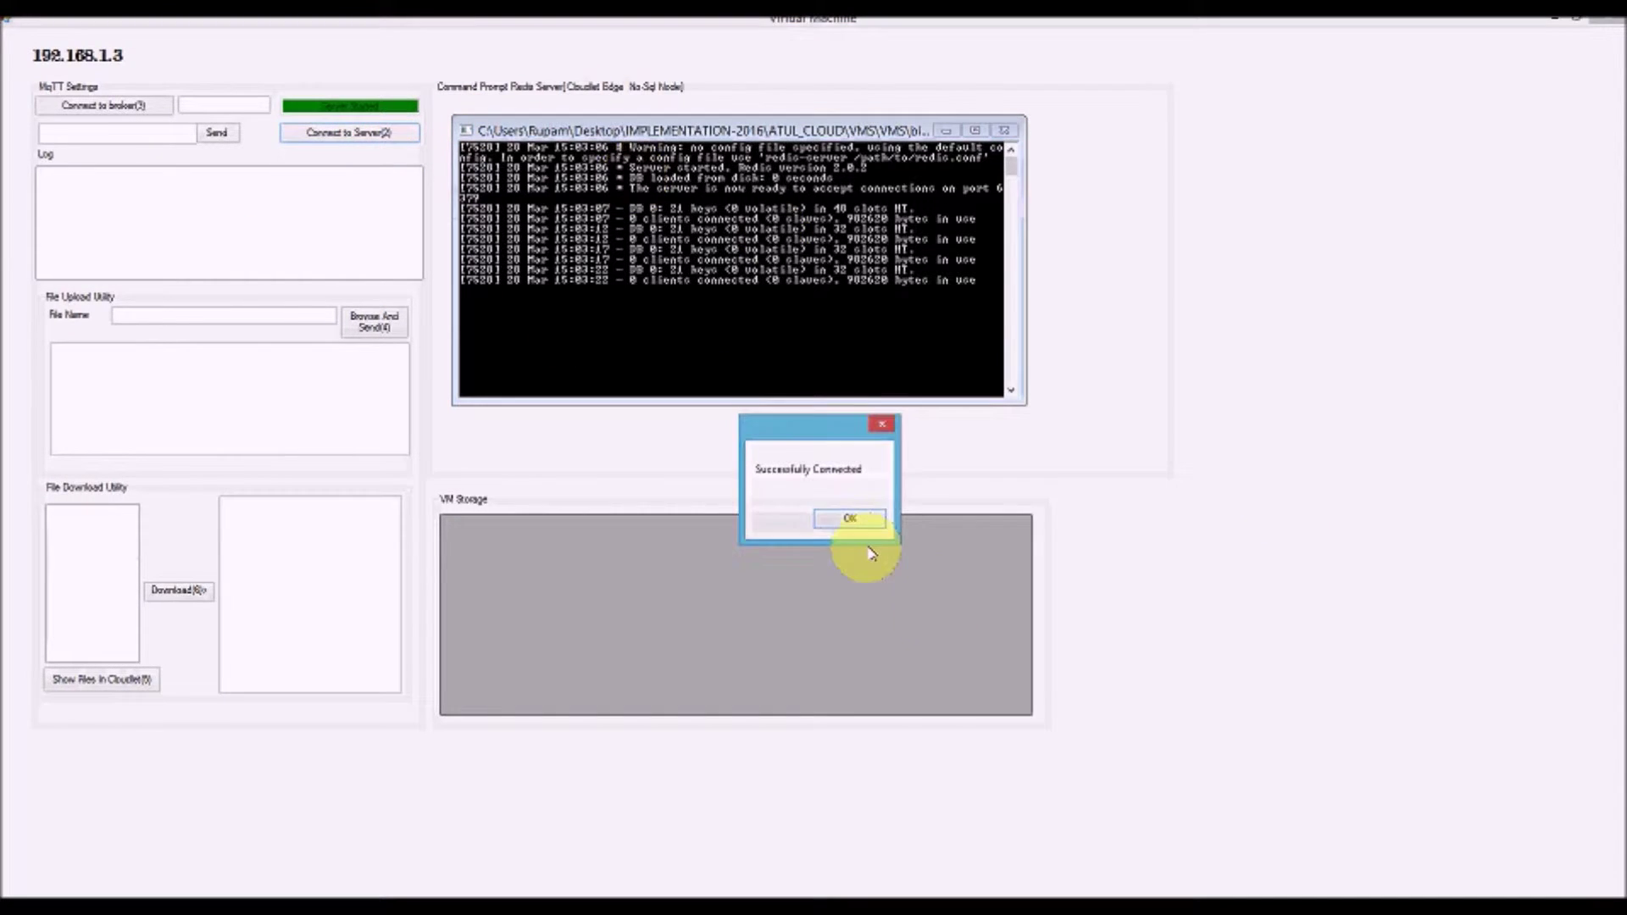
click(850, 519)
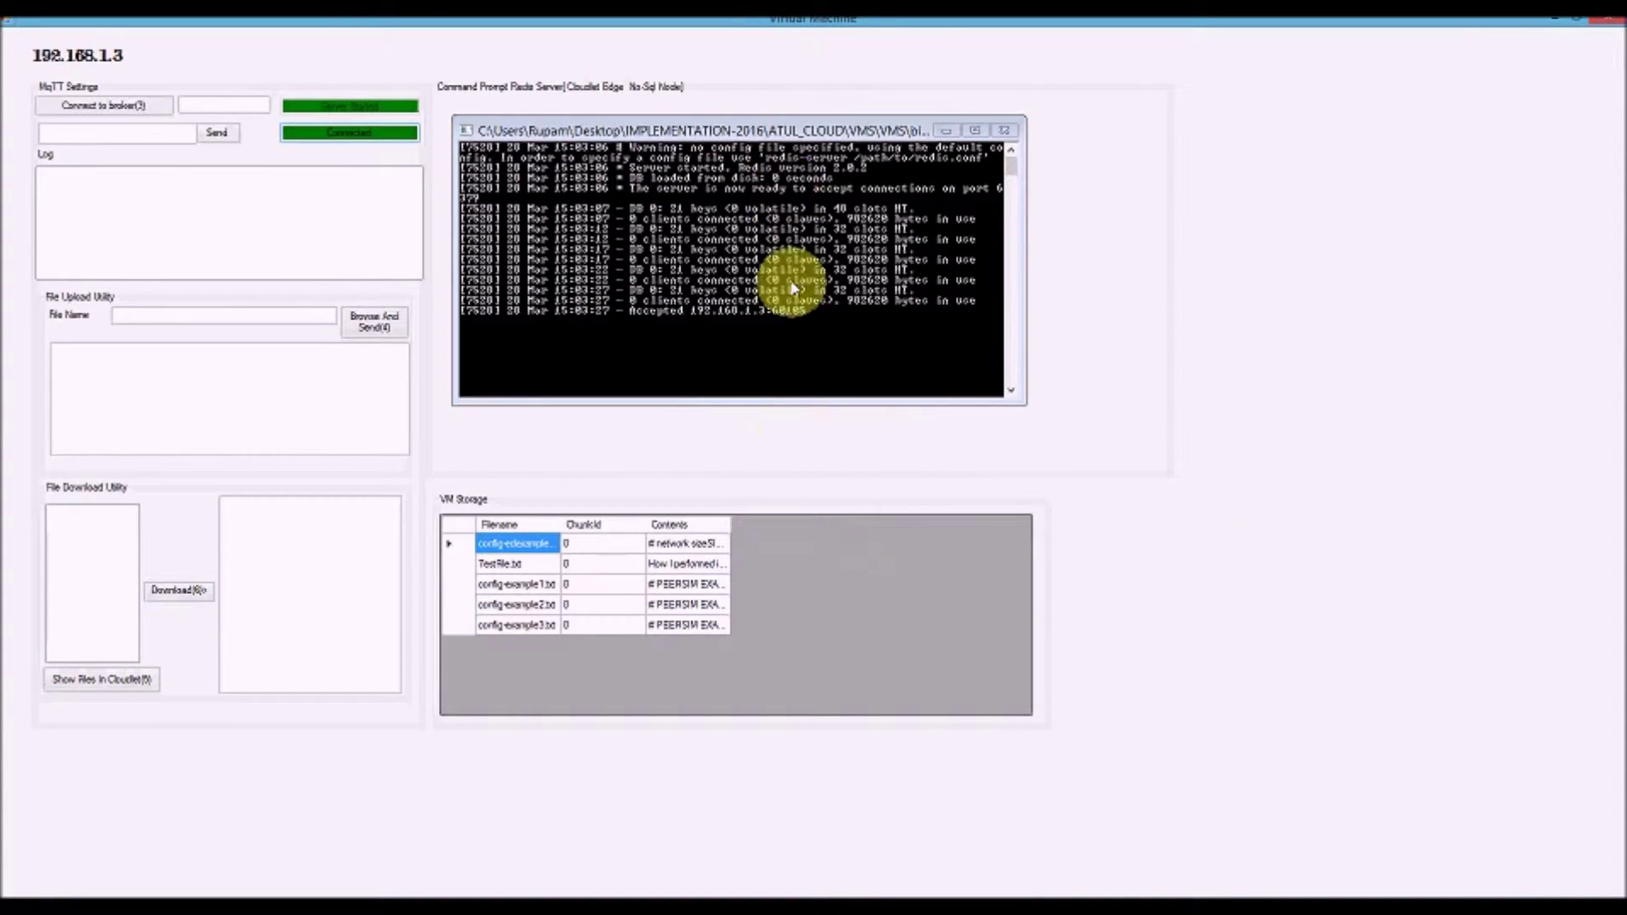
click(225, 106)
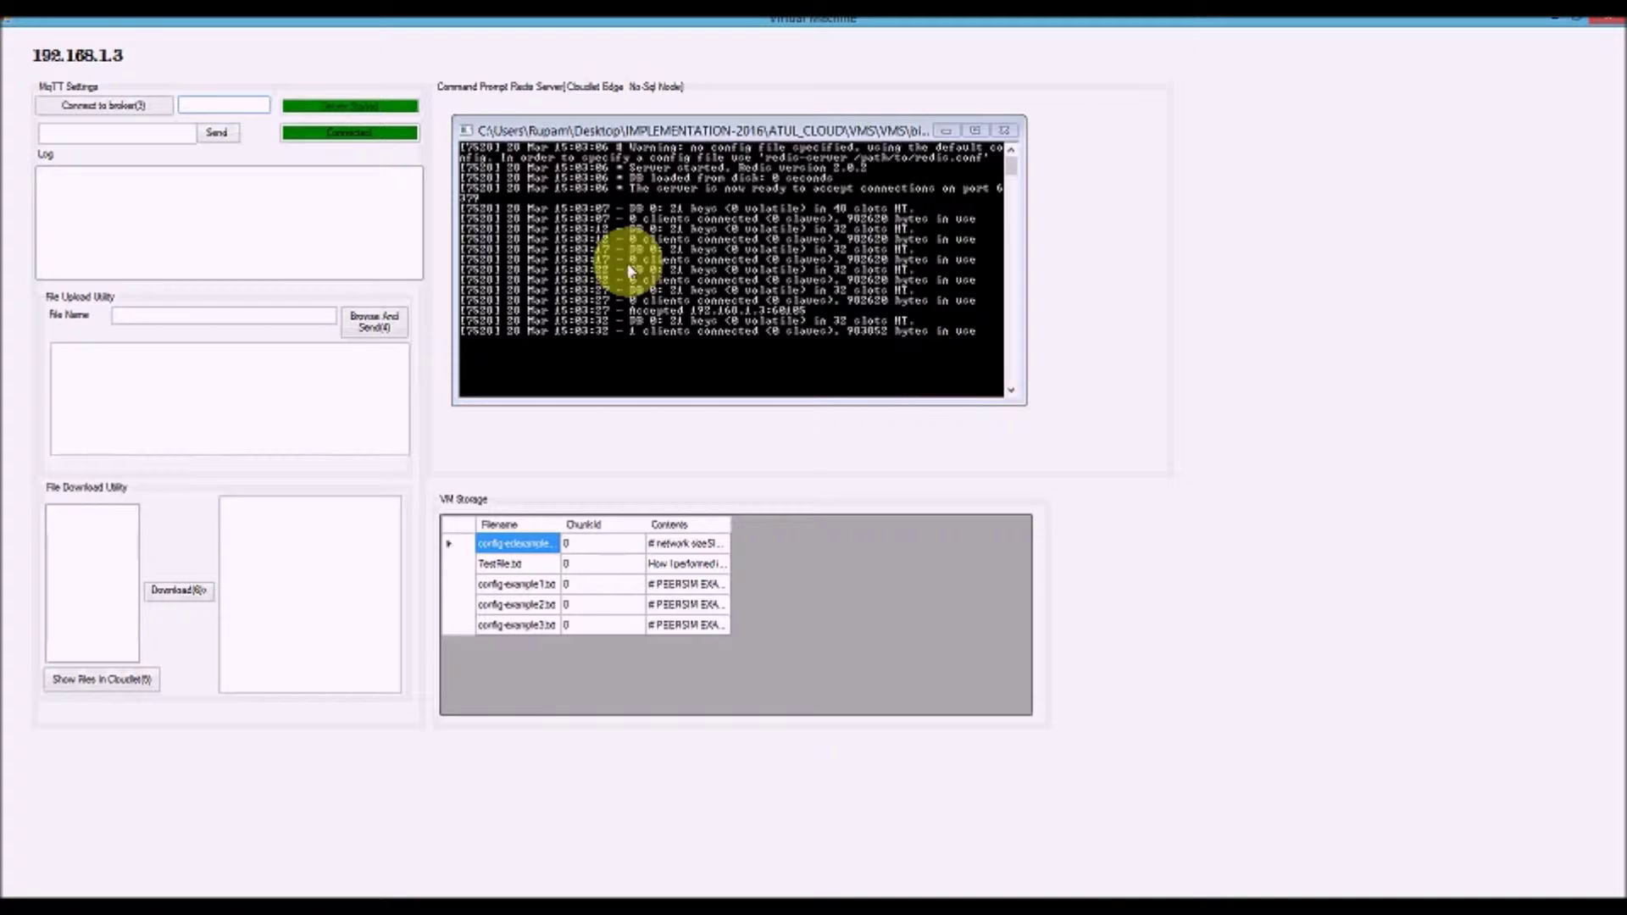
Enter broker address 192.168.1.3, connect to the MQTT broker, and dismiss the Connected message
text(19)
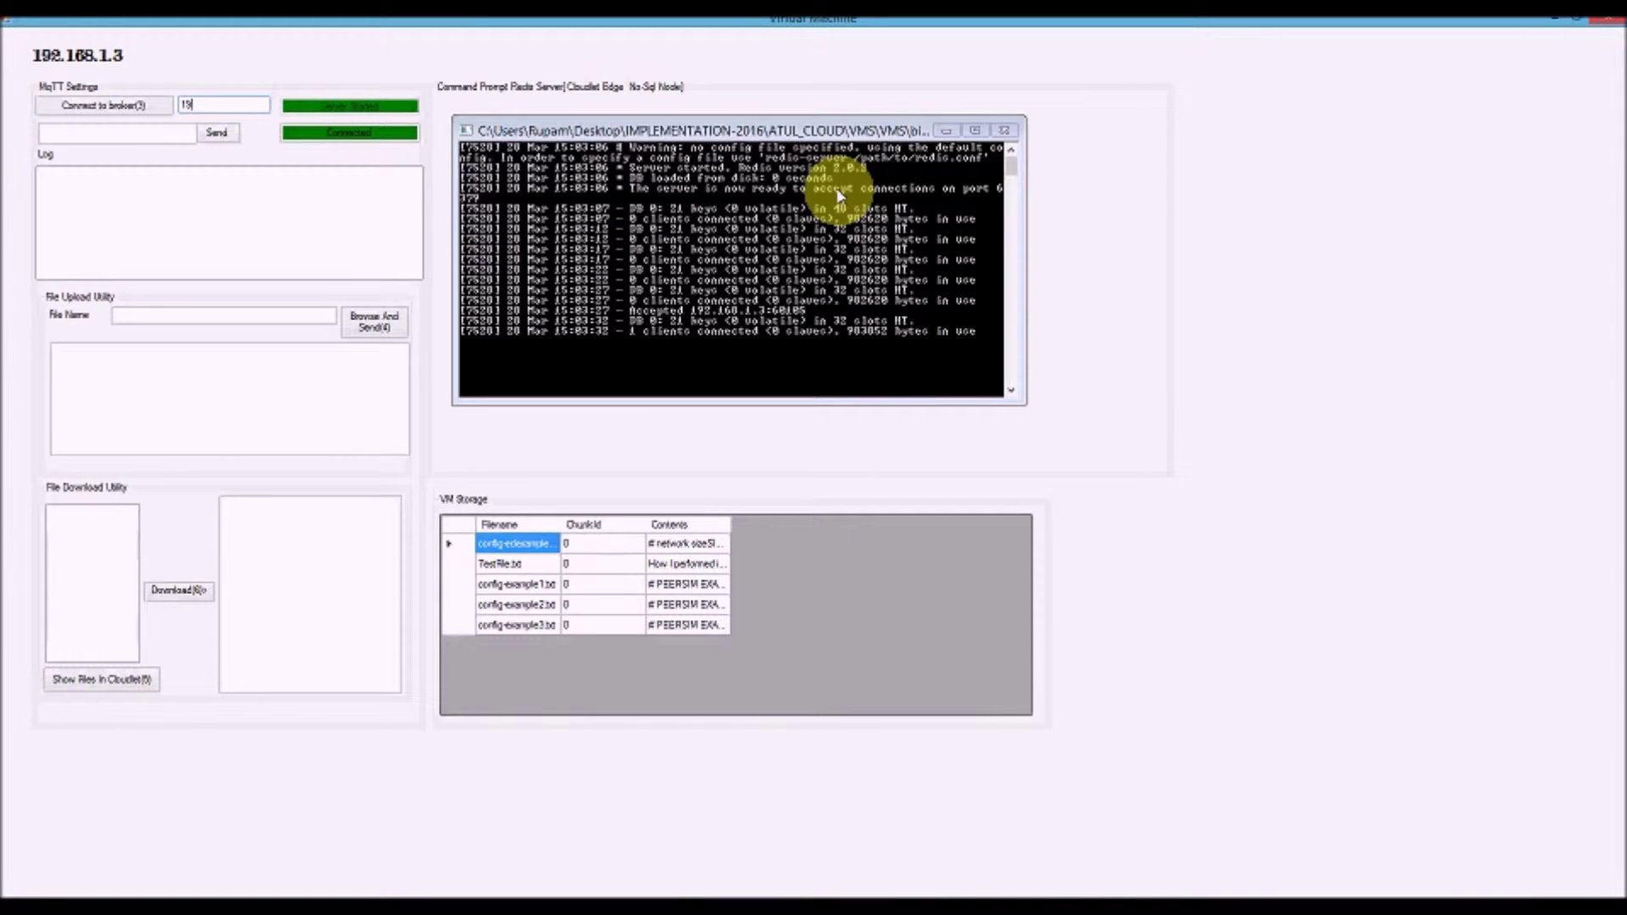
text(2.168)
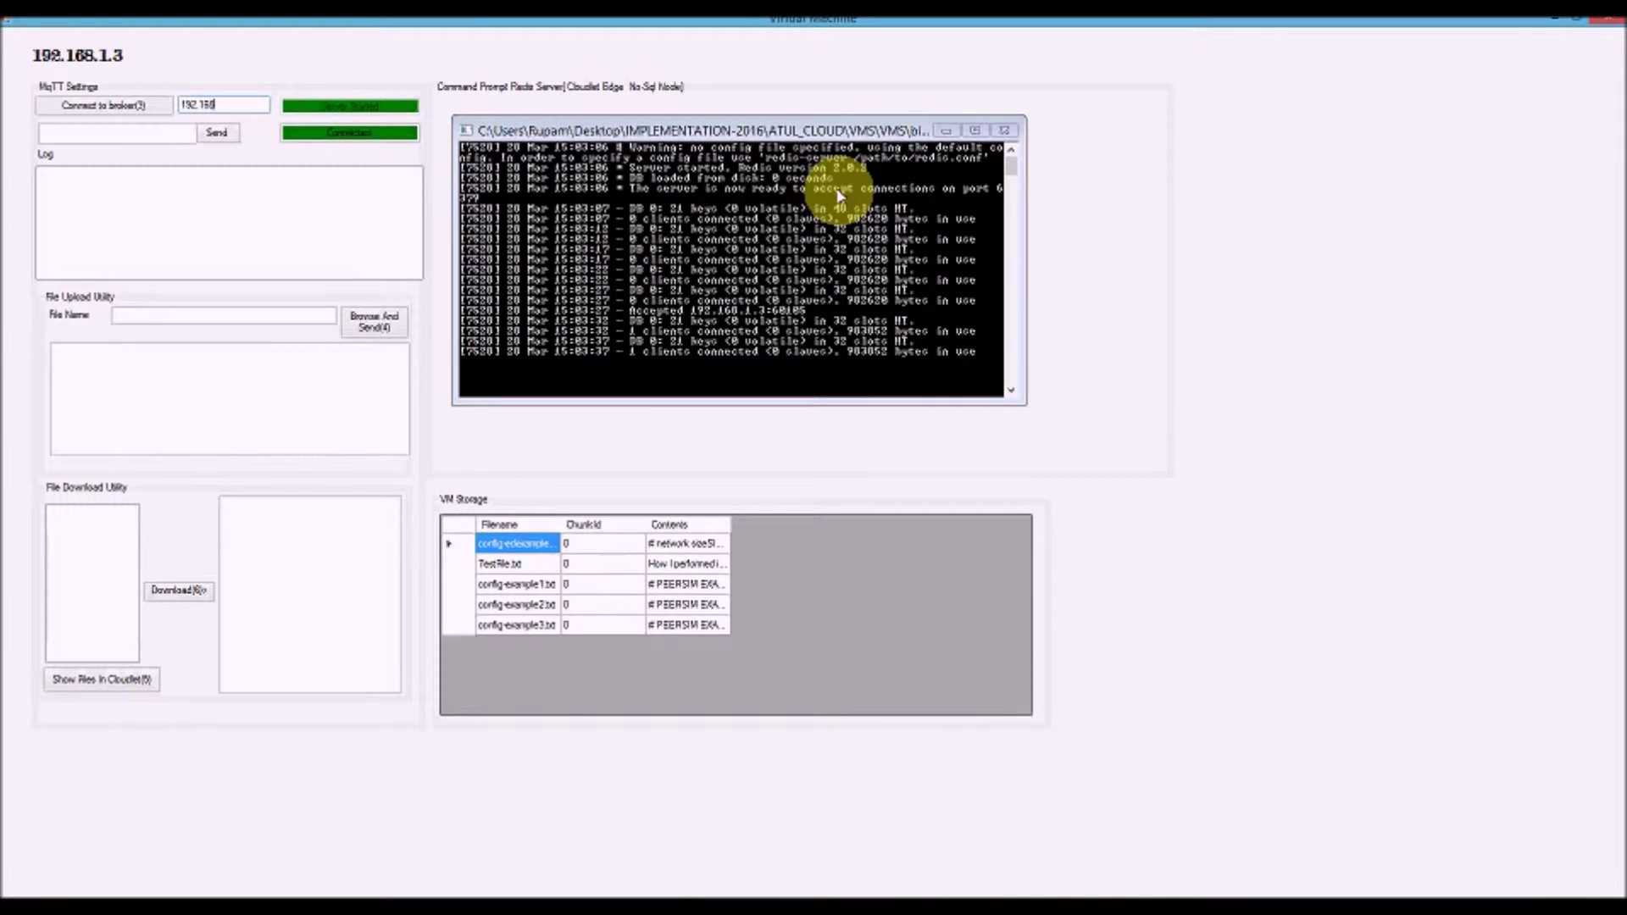
text(.1.3)
click(100, 108)
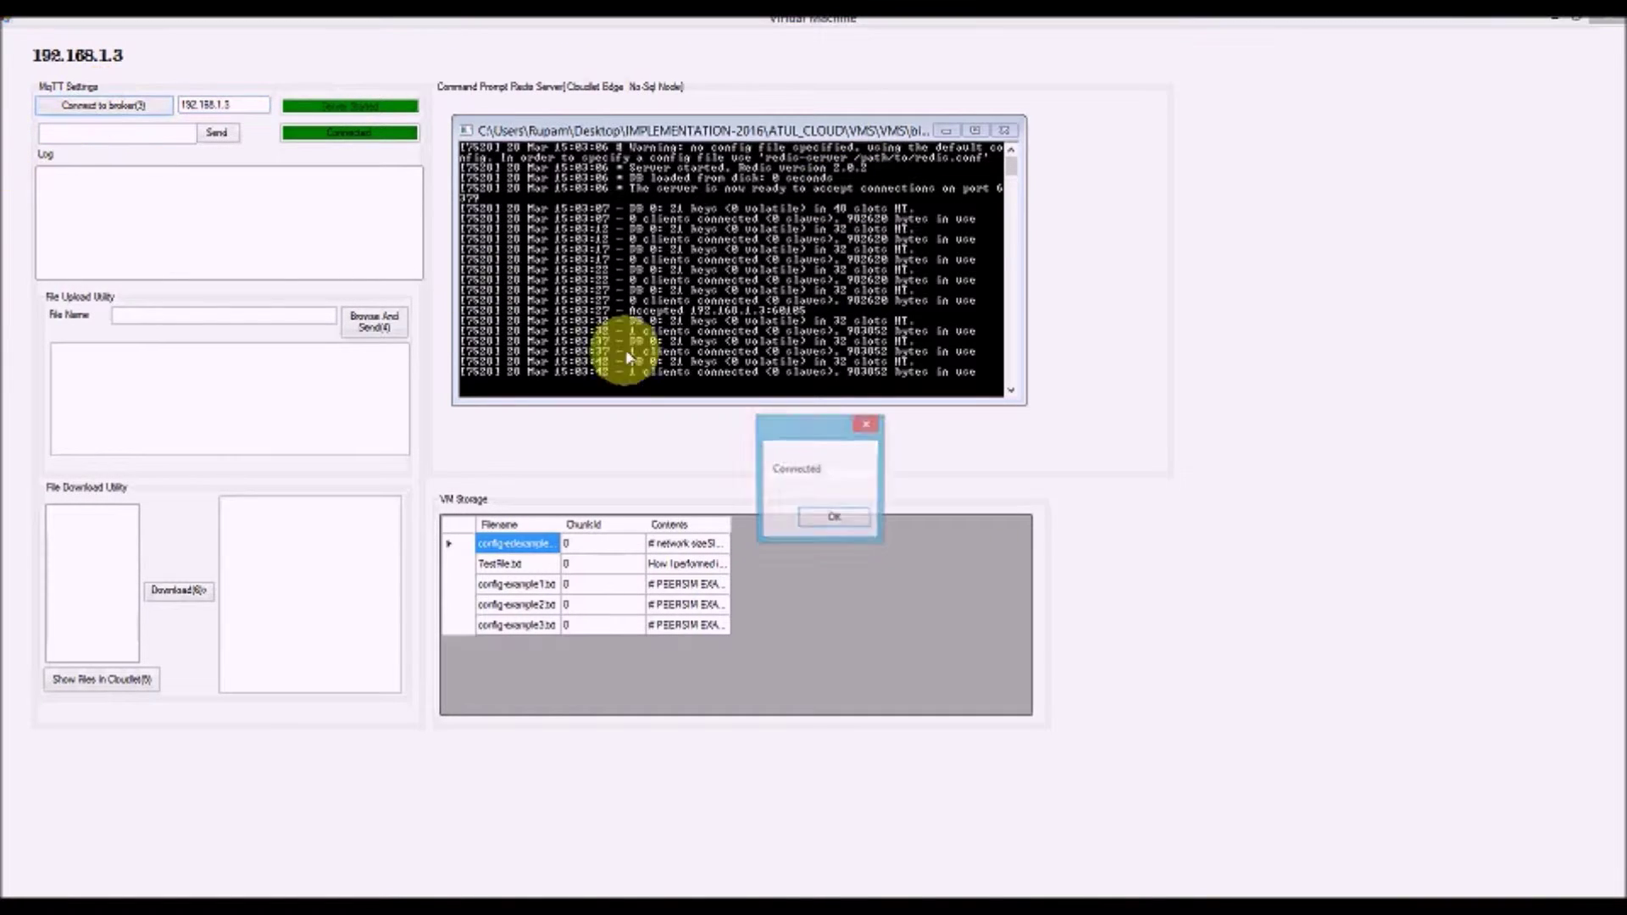
click(827, 515)
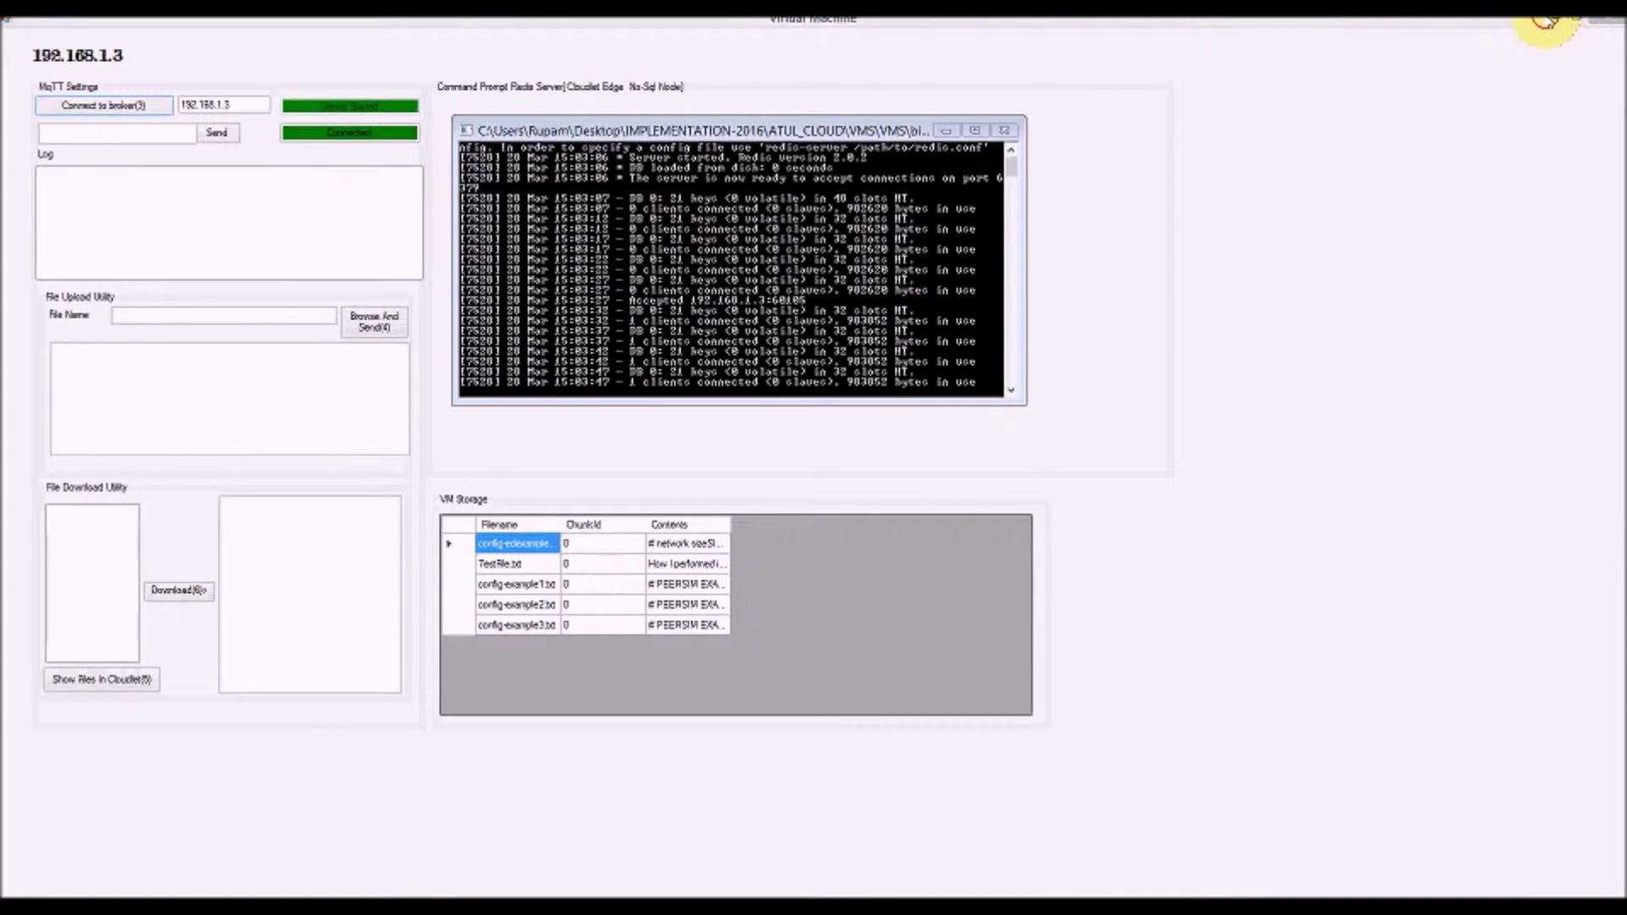
Close the Virtual Machine app window
click(1558, 17)
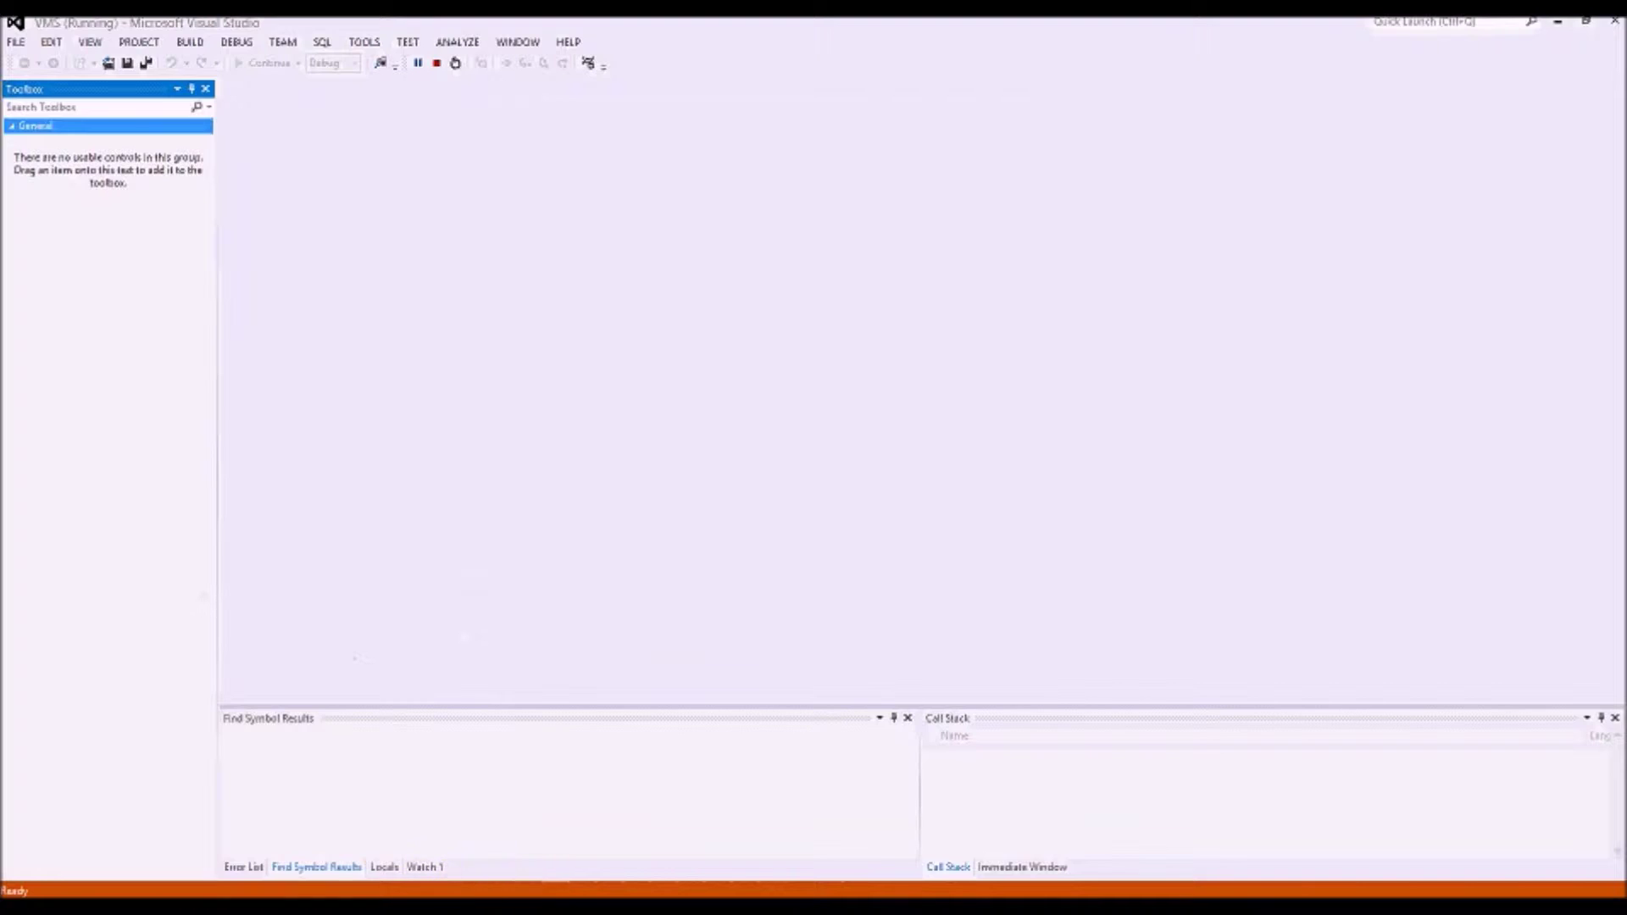
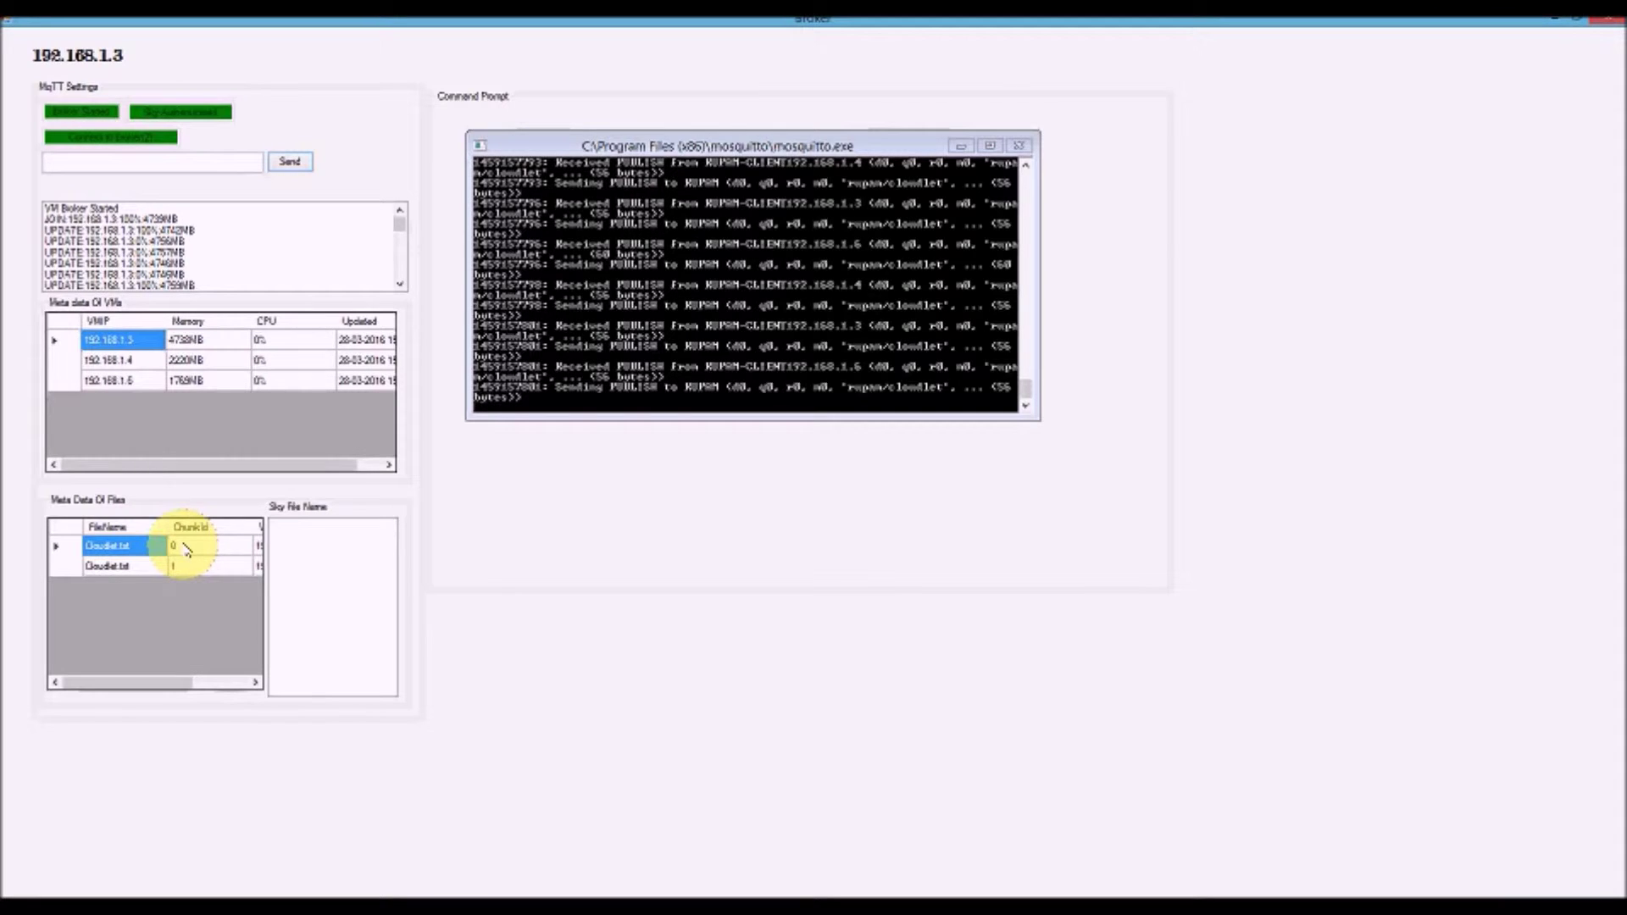
Scroll the Meta Data Of Files grid right to reveal the ChunkId and VmAddress columns
drag(160, 680, 237, 663)
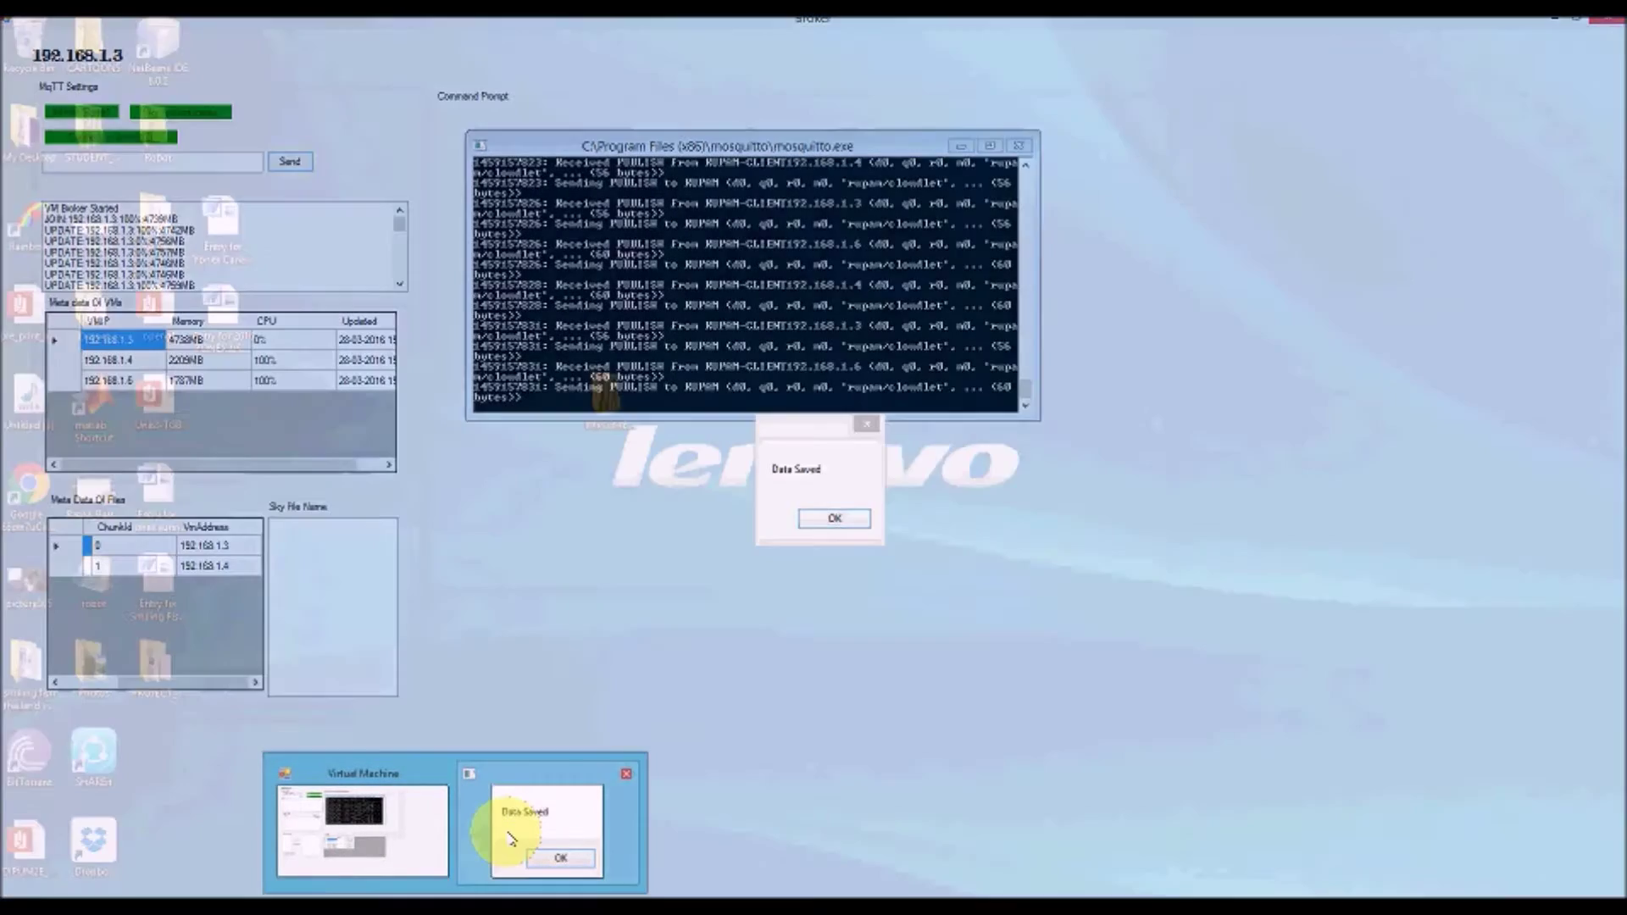
Dismiss the Data Saved confirmation and switch away from VMBroker
click(511, 838)
click(836, 518)
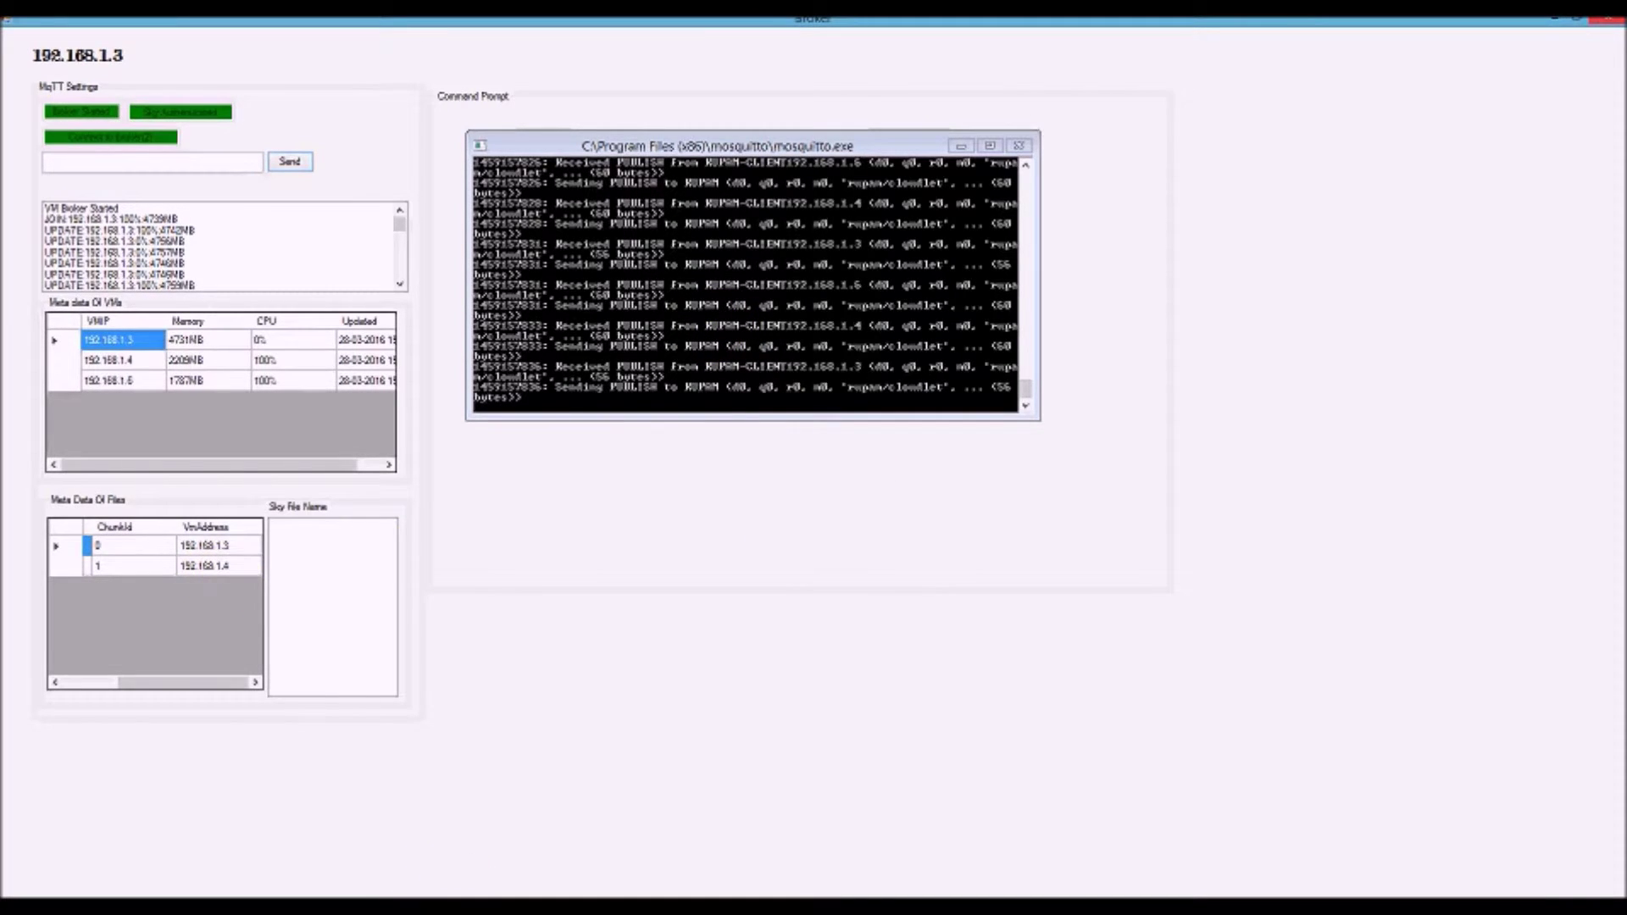
key(alt+Tab)
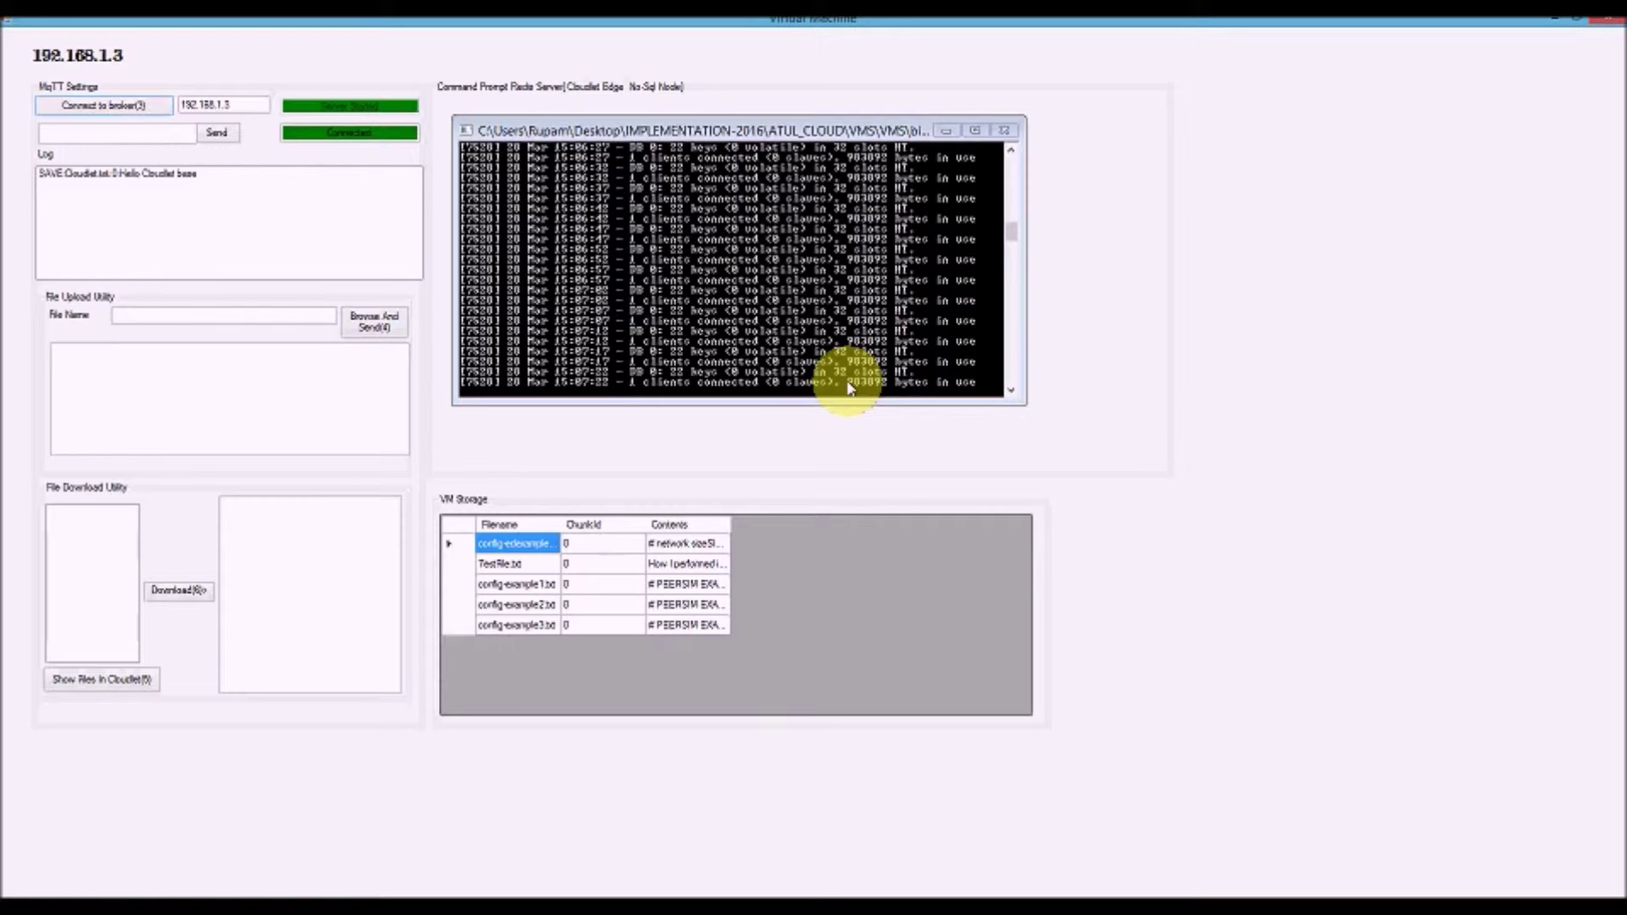
In File Explorer, open VMS\bin\Debug and select redis-cli
mouse_move(128, 871)
click(291, 847)
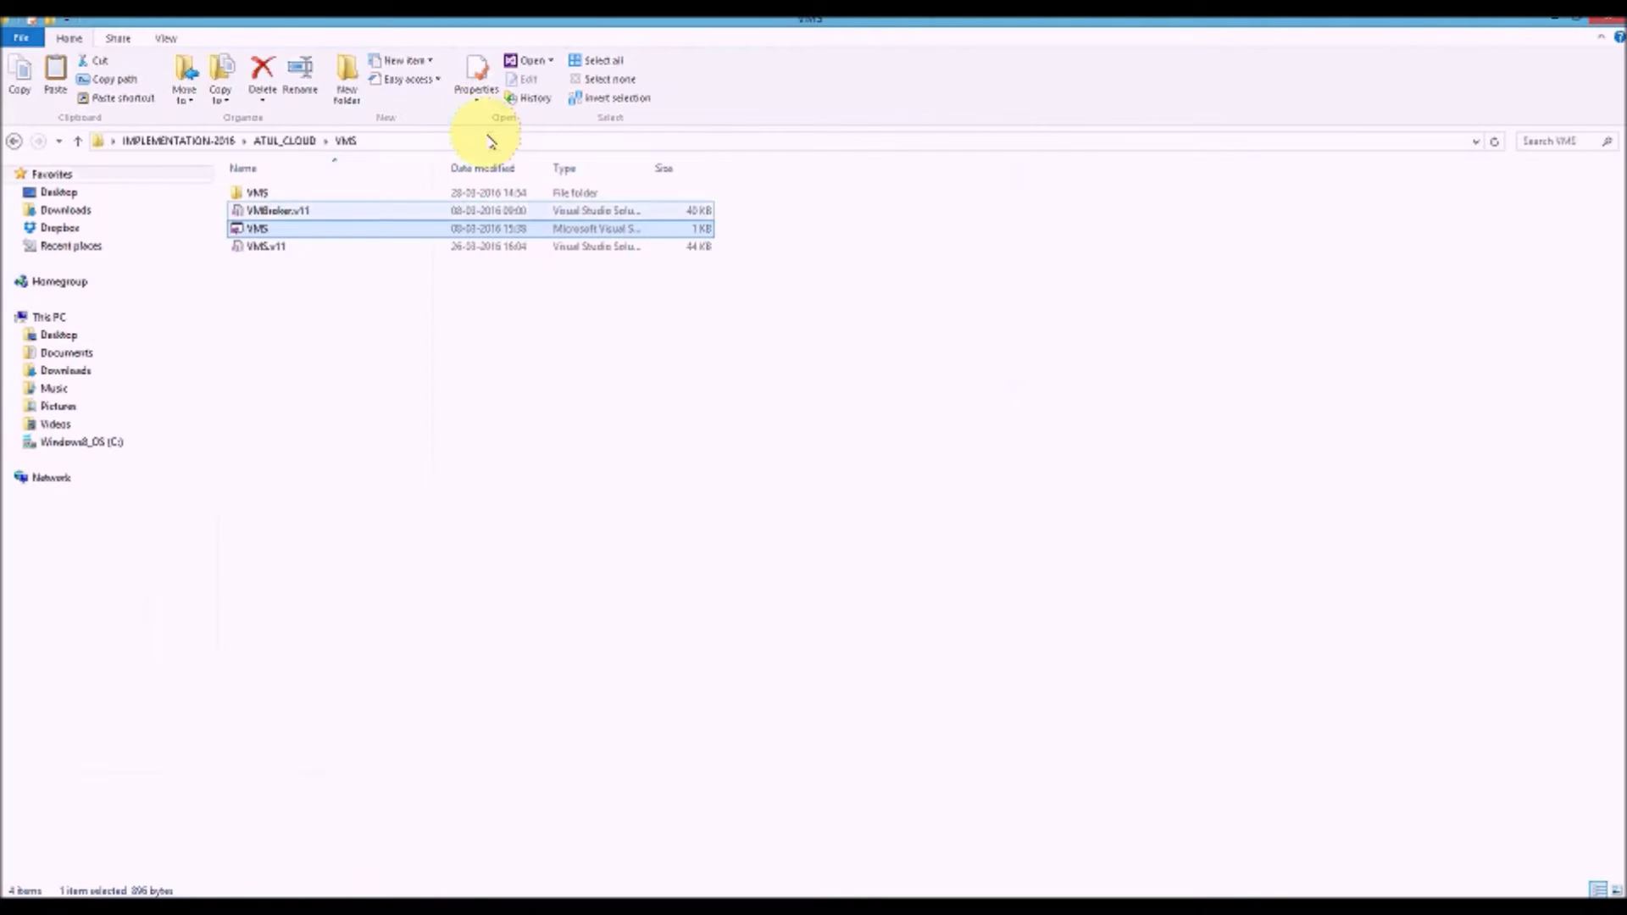
double_click(350, 193)
double_click(350, 193)
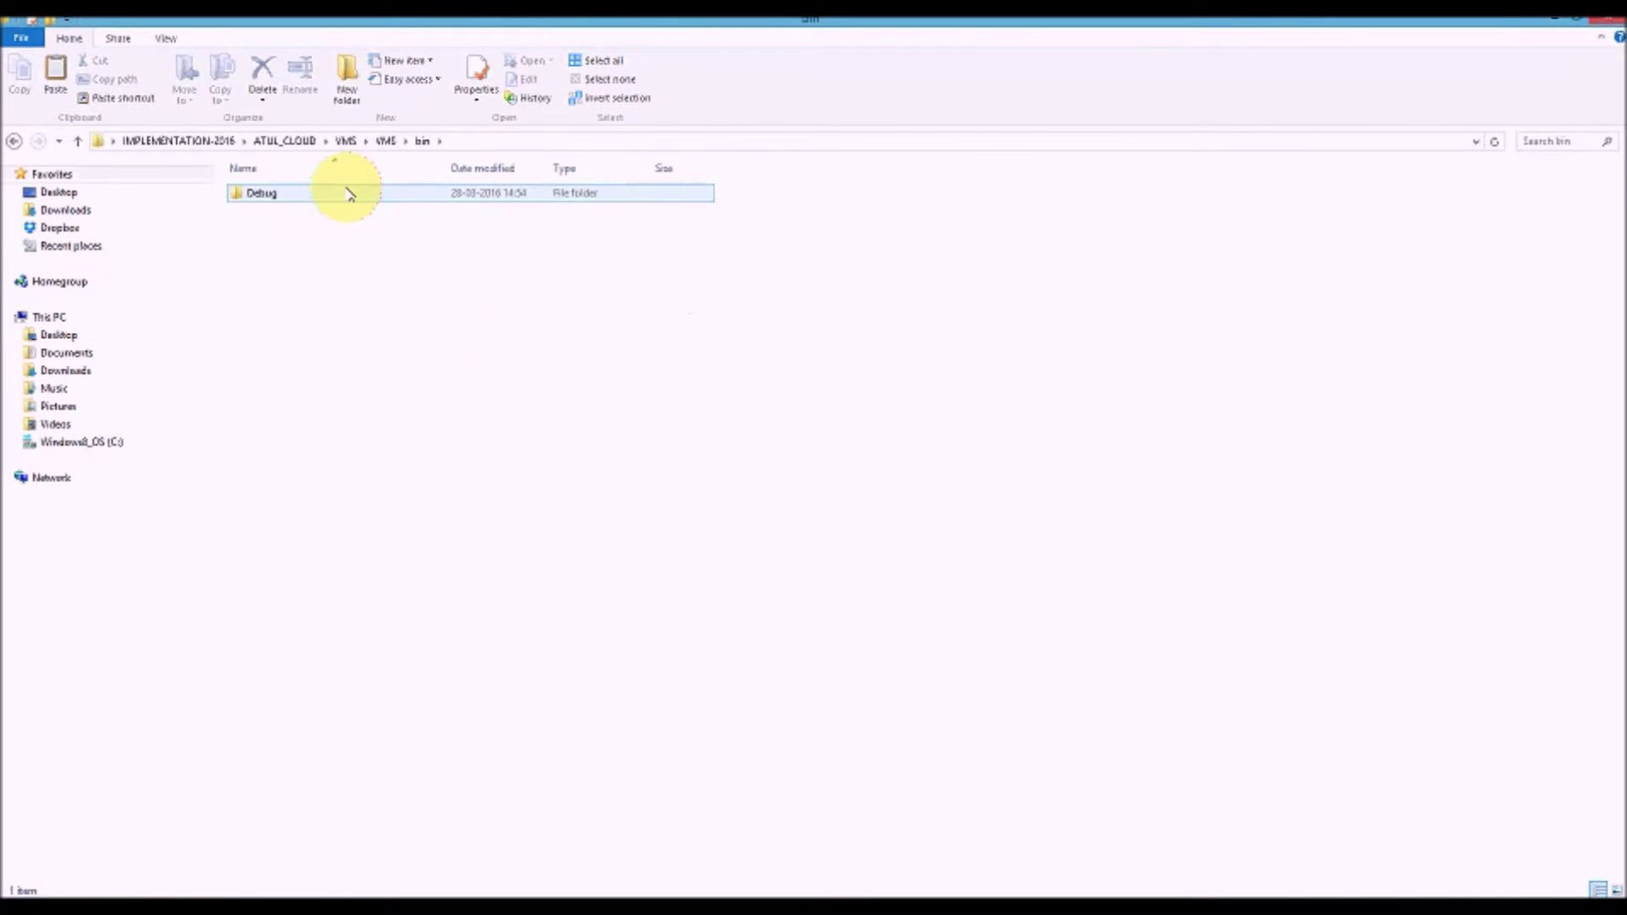
double_click(348, 192)
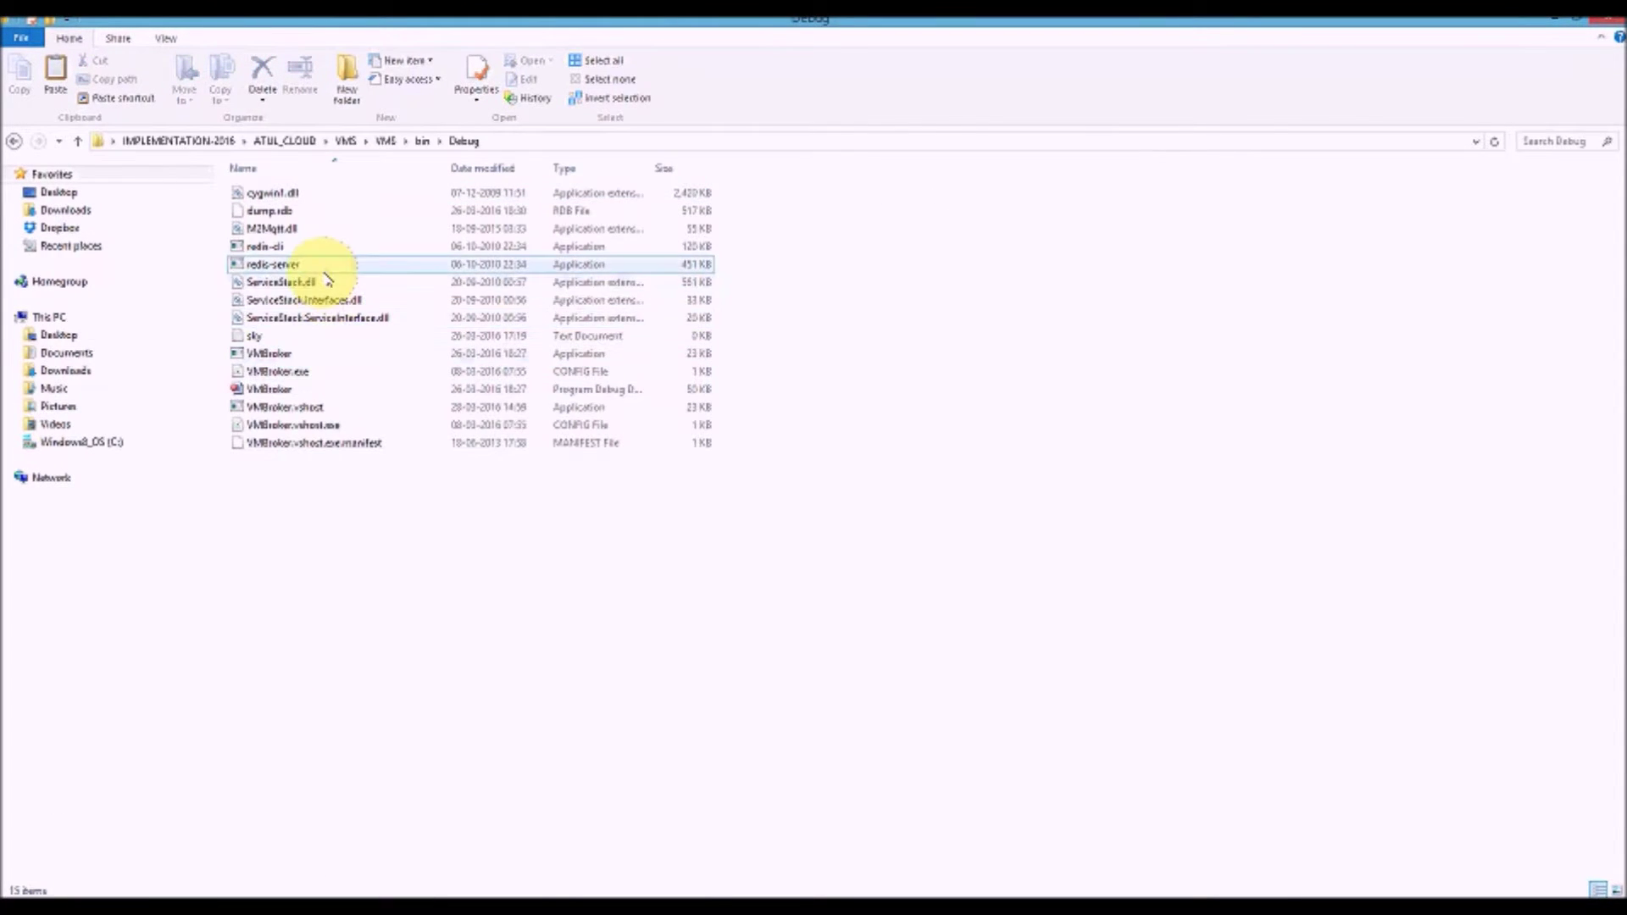
click(327, 246)
Launch redis-cli and run keys * to list the 22 stored keys
double_click(327, 247)
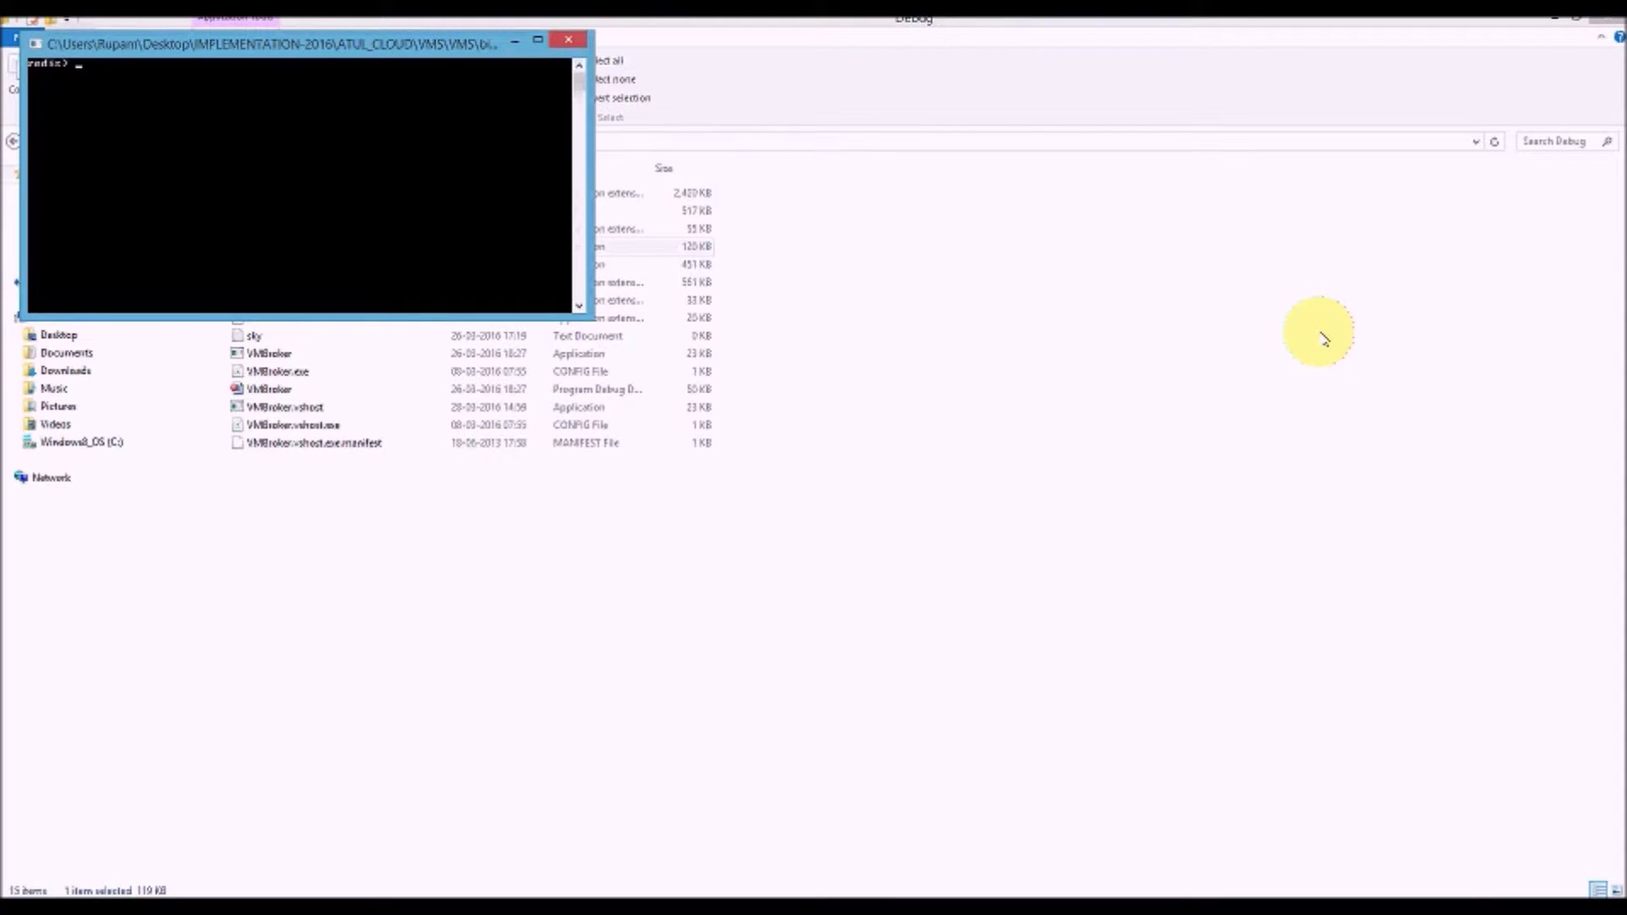
text(keys *)
key(Return)
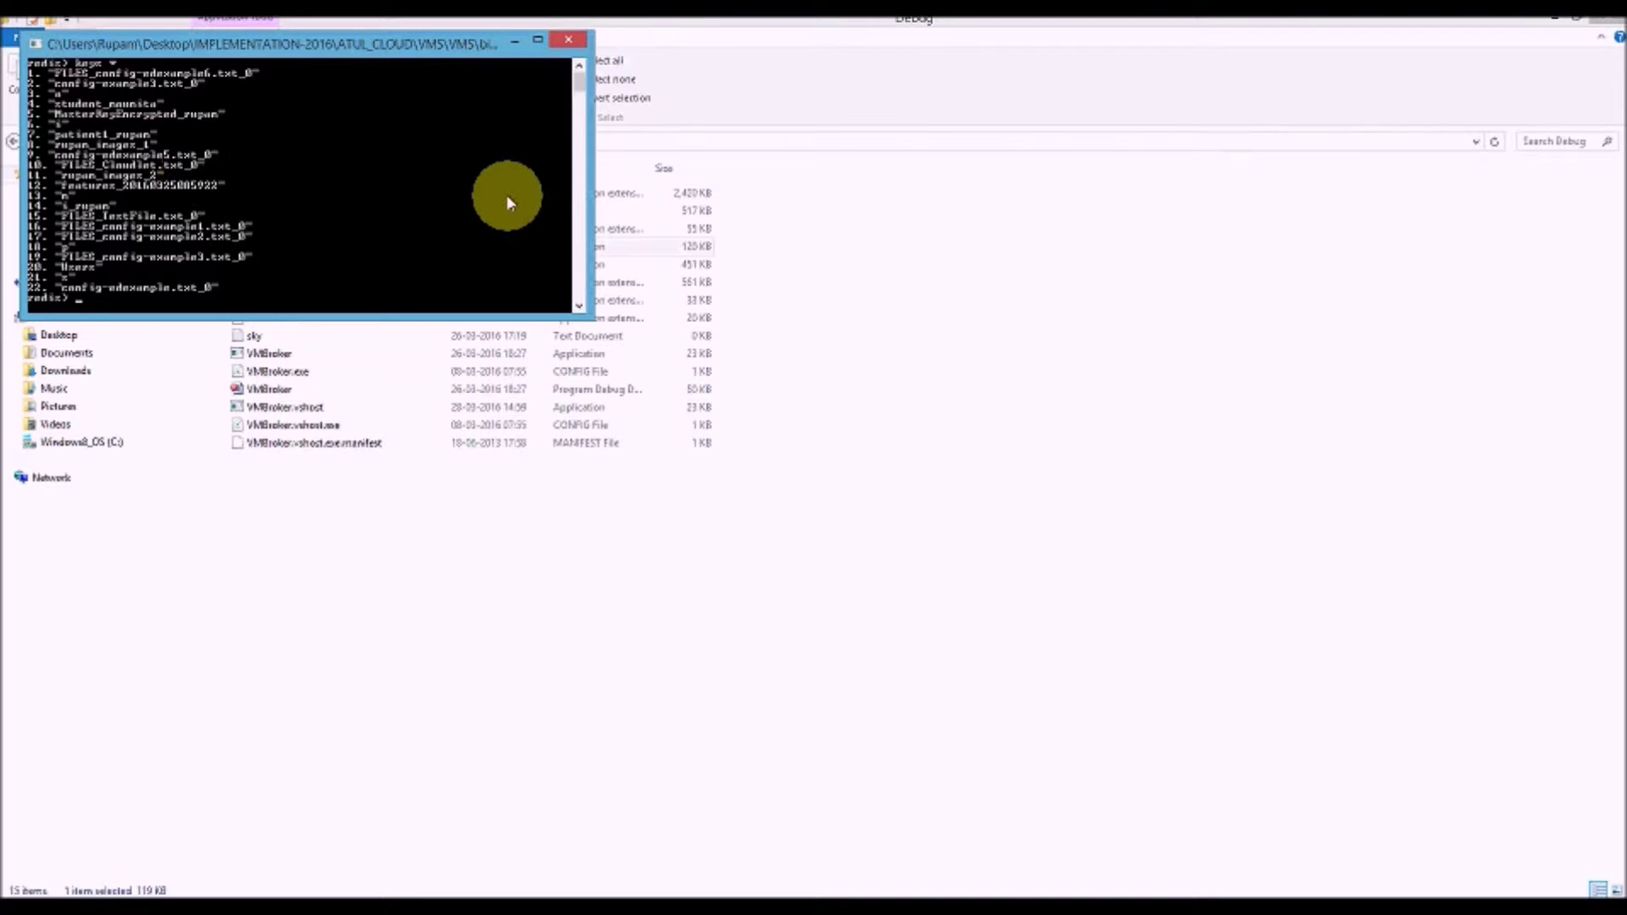
Run get FILES_Cloudlet.txt_0 in redis-cli to display the stored chunk text
text(get )
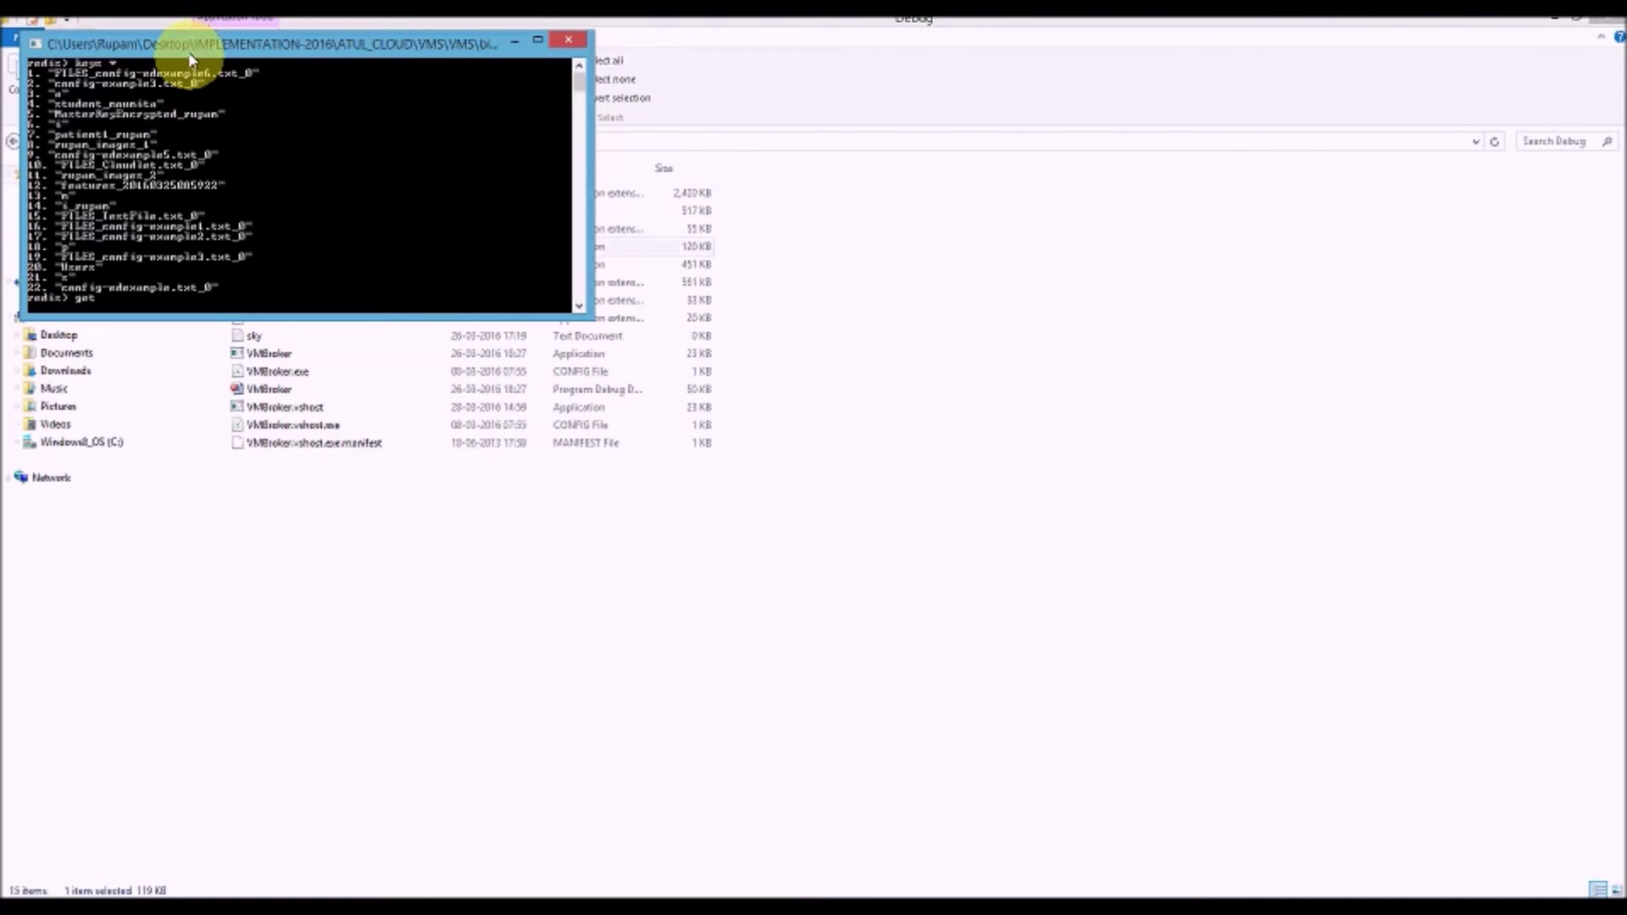
text(FILES_Cloudlet.txt_0)
key(Return)
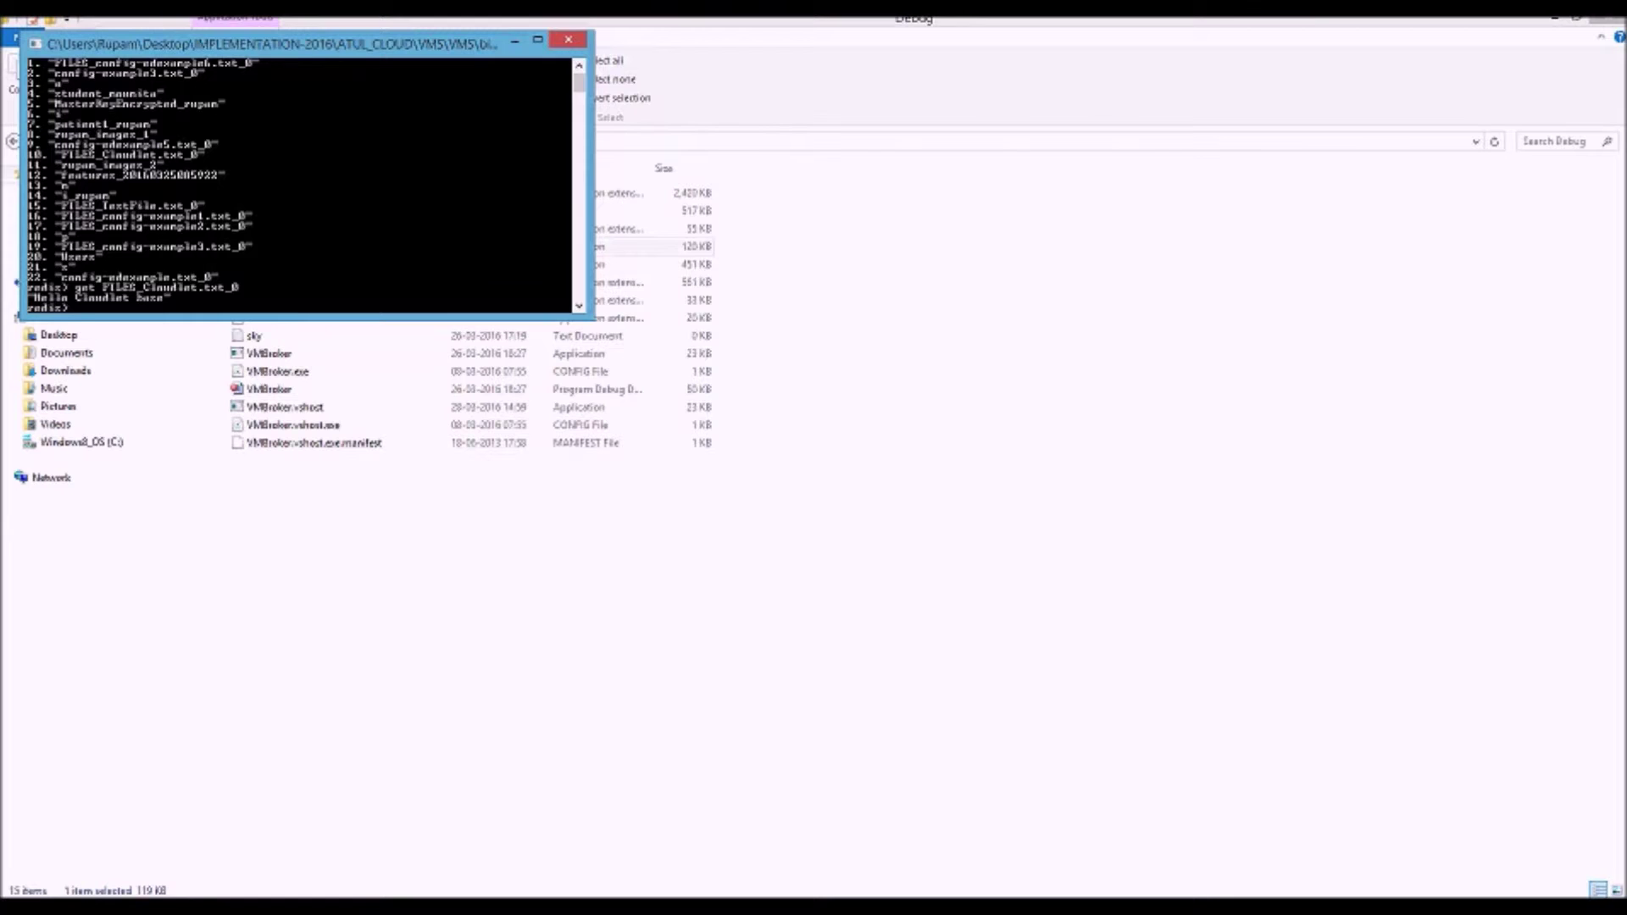
Leave the redis-cli console and switch back to the Broker app
key(alt+Tab)
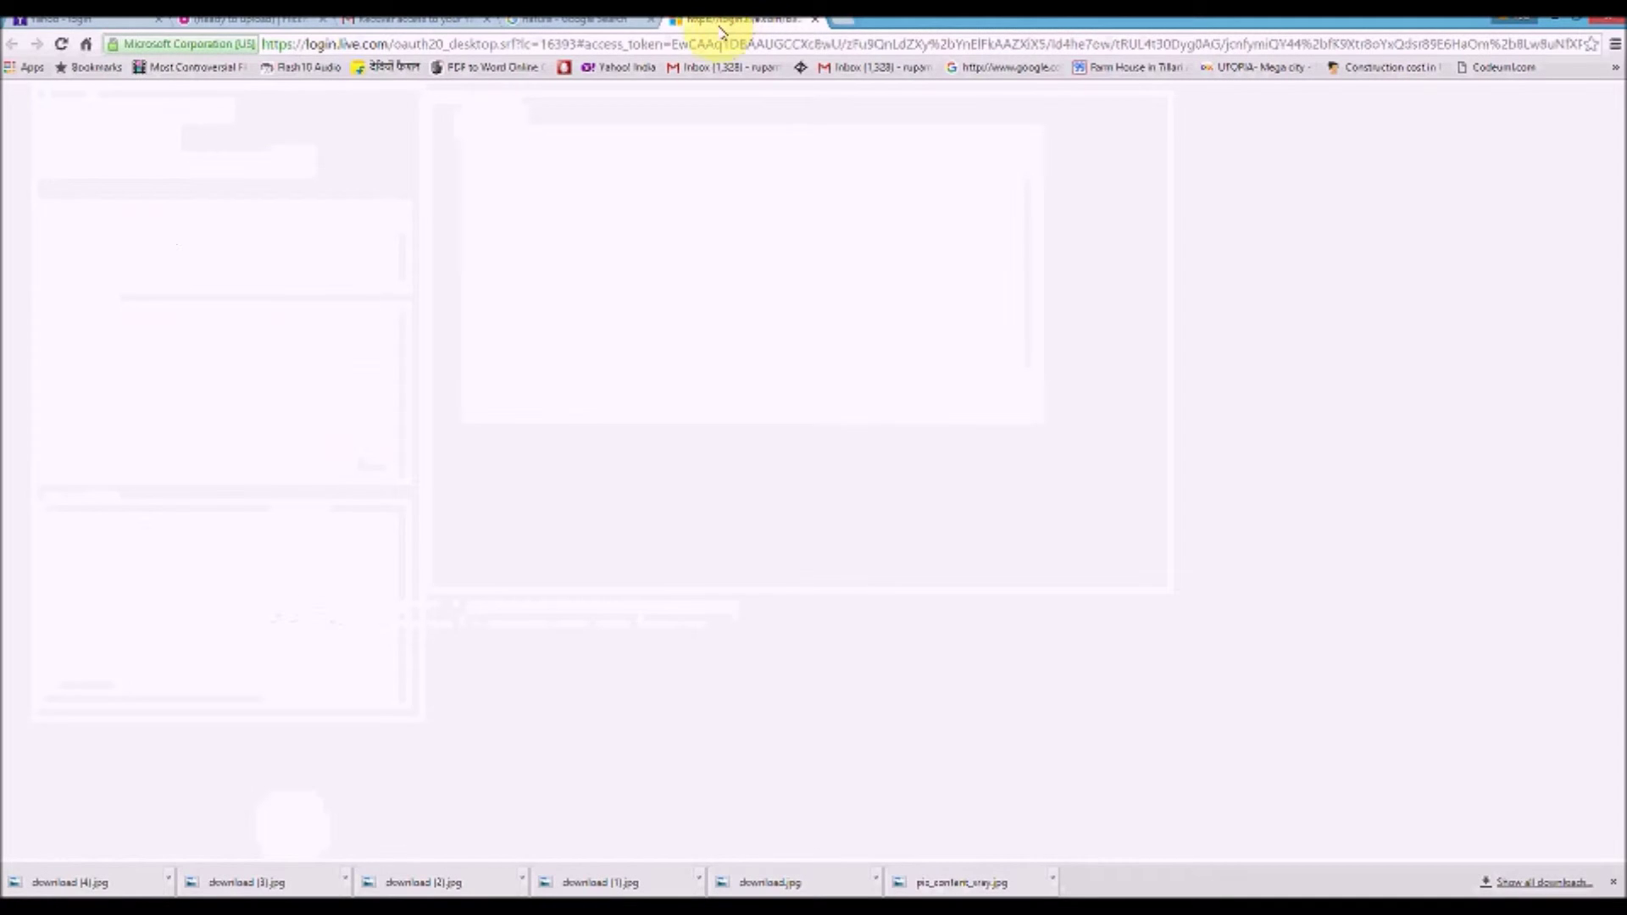
Search for skydrive, then go to onedrive.com to reach the OneDrive Files page
click(716, 47)
text(sk)
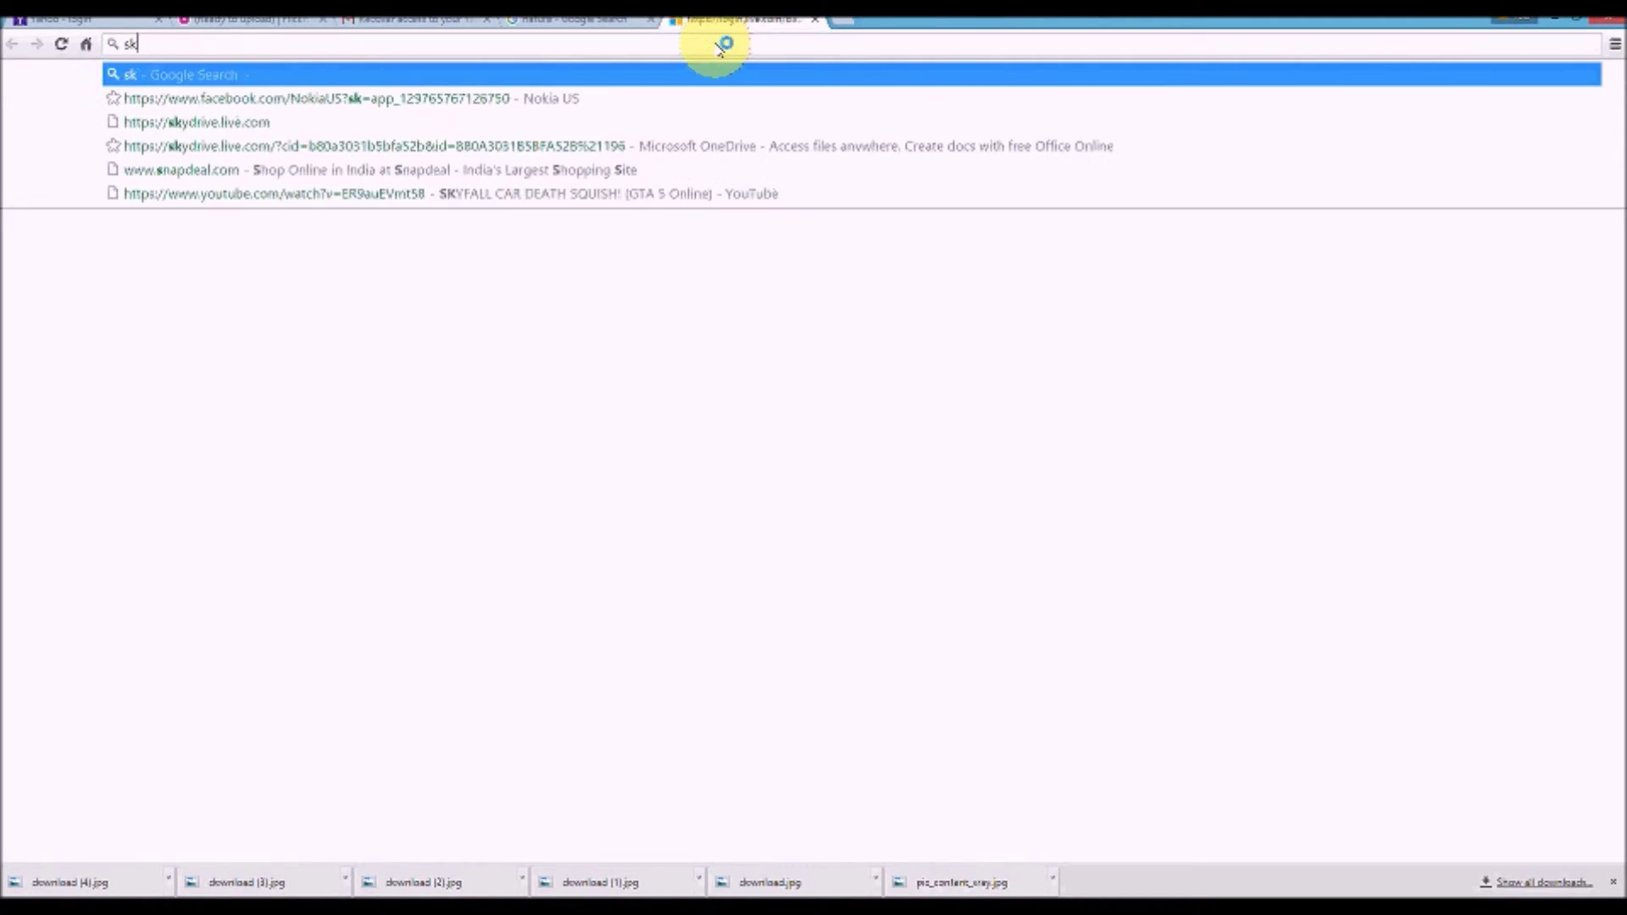
text(ydrive)
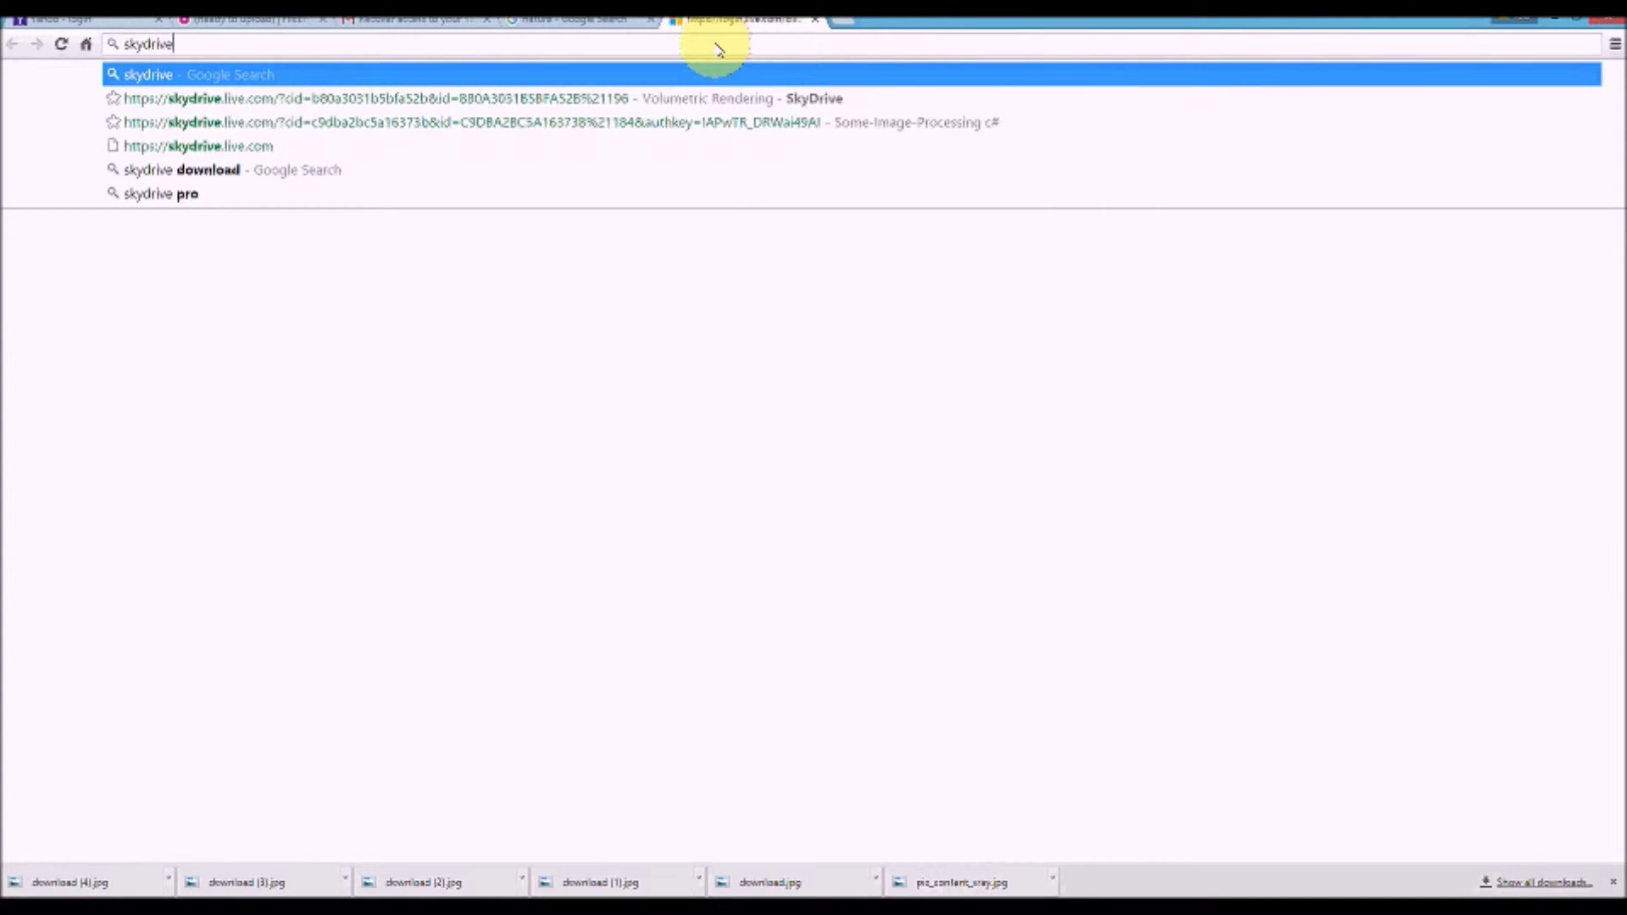
key(Return)
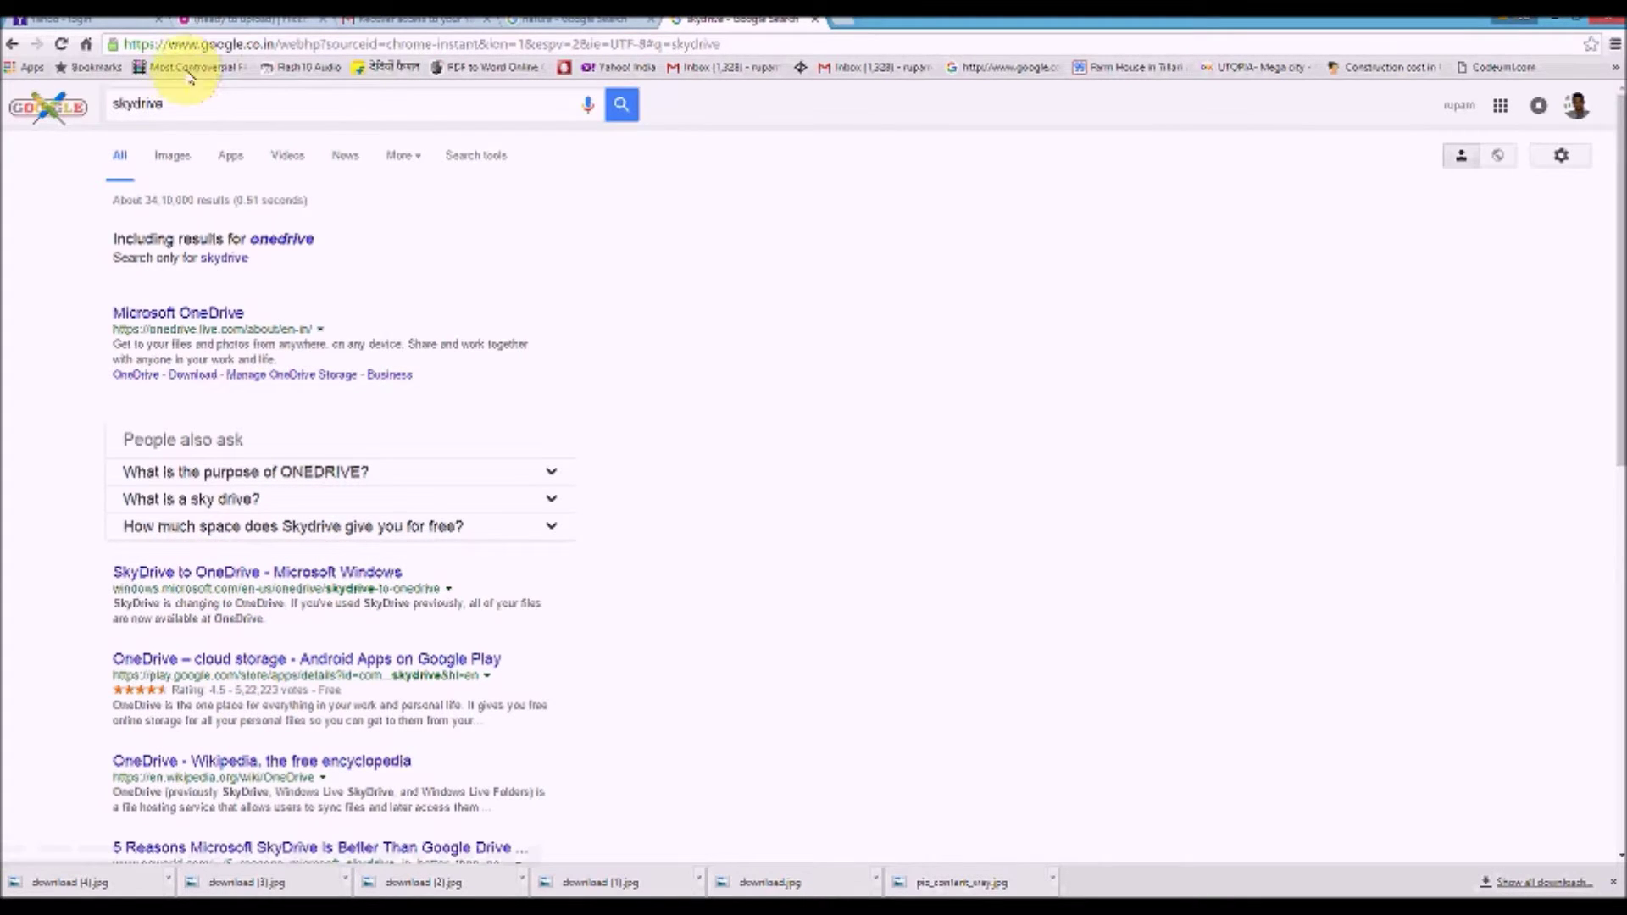
click(214, 43)
text(on)
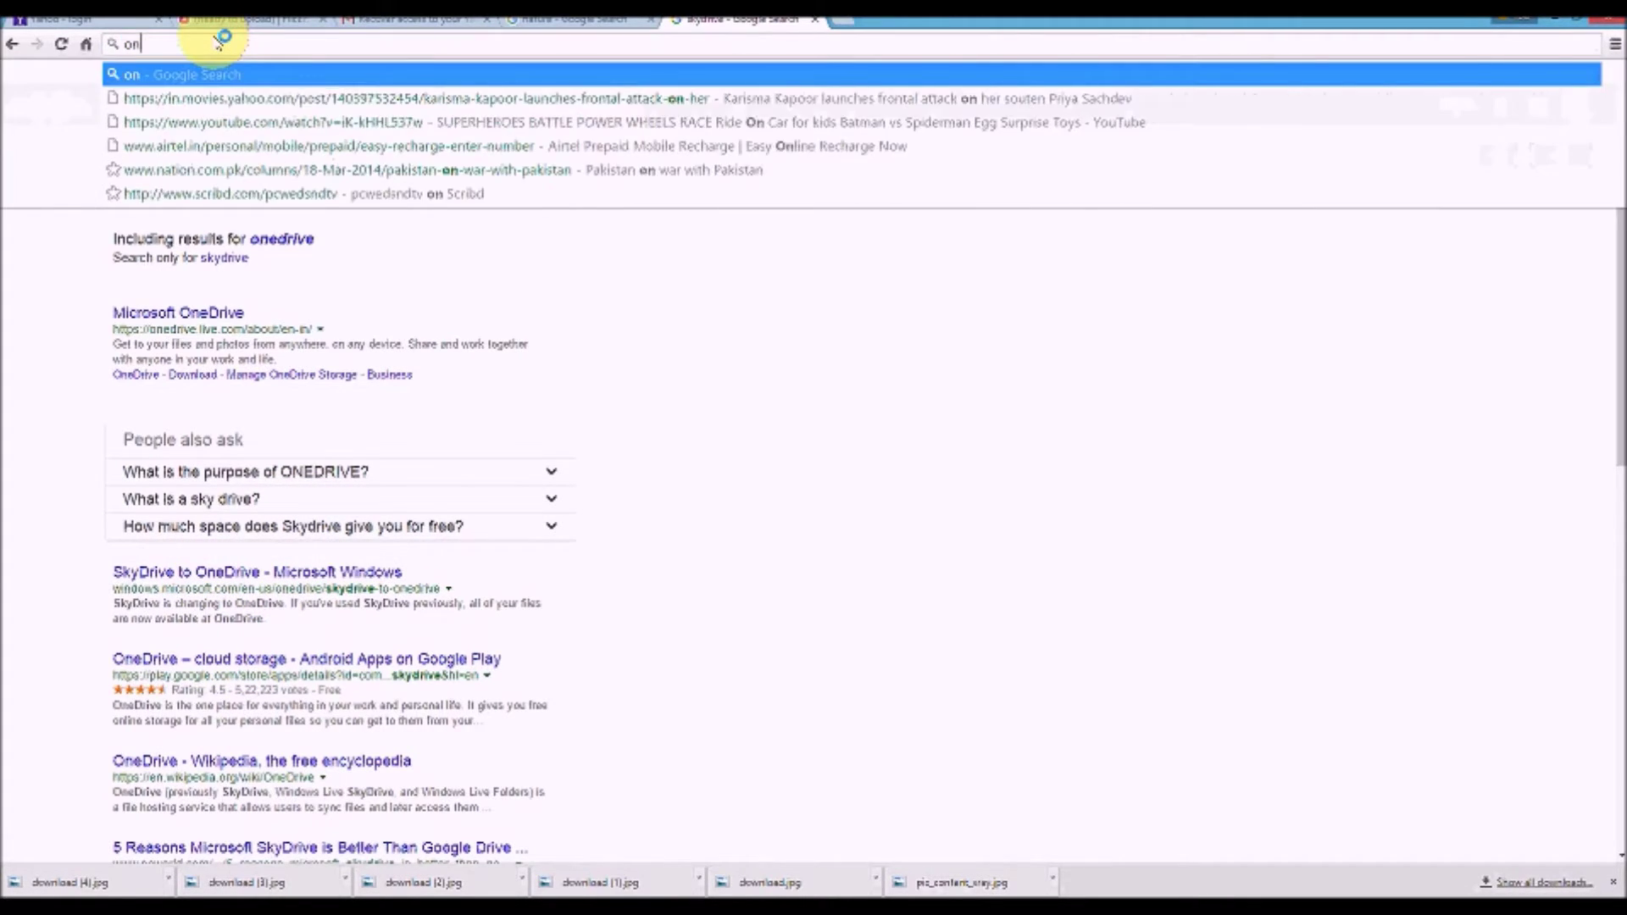
text(edrive.com)
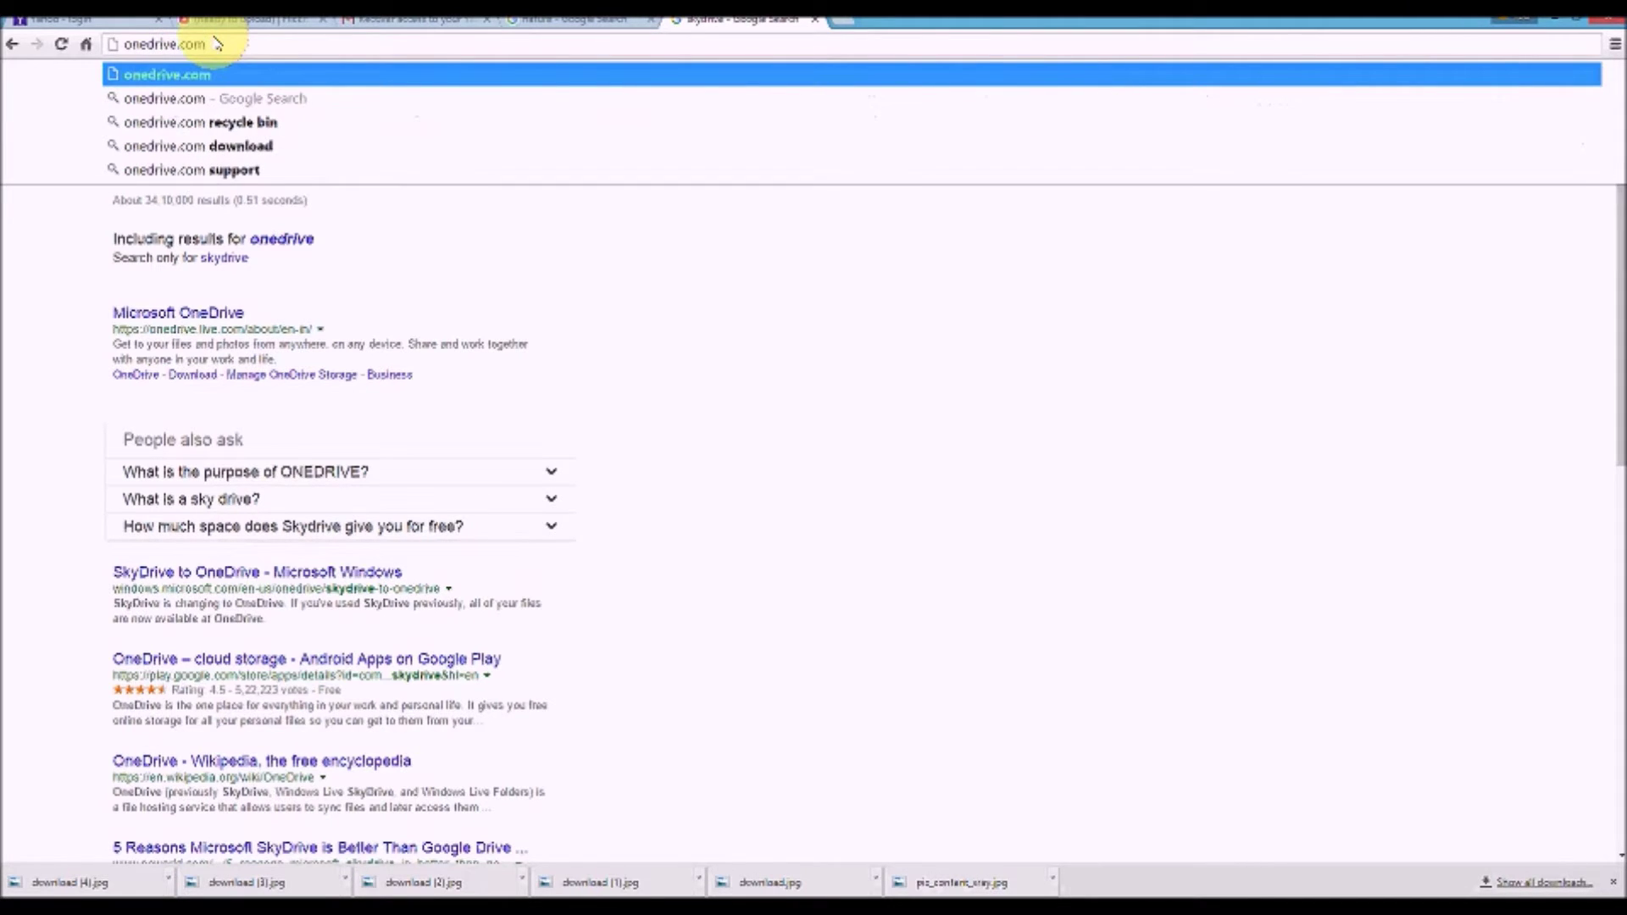
key(Return)
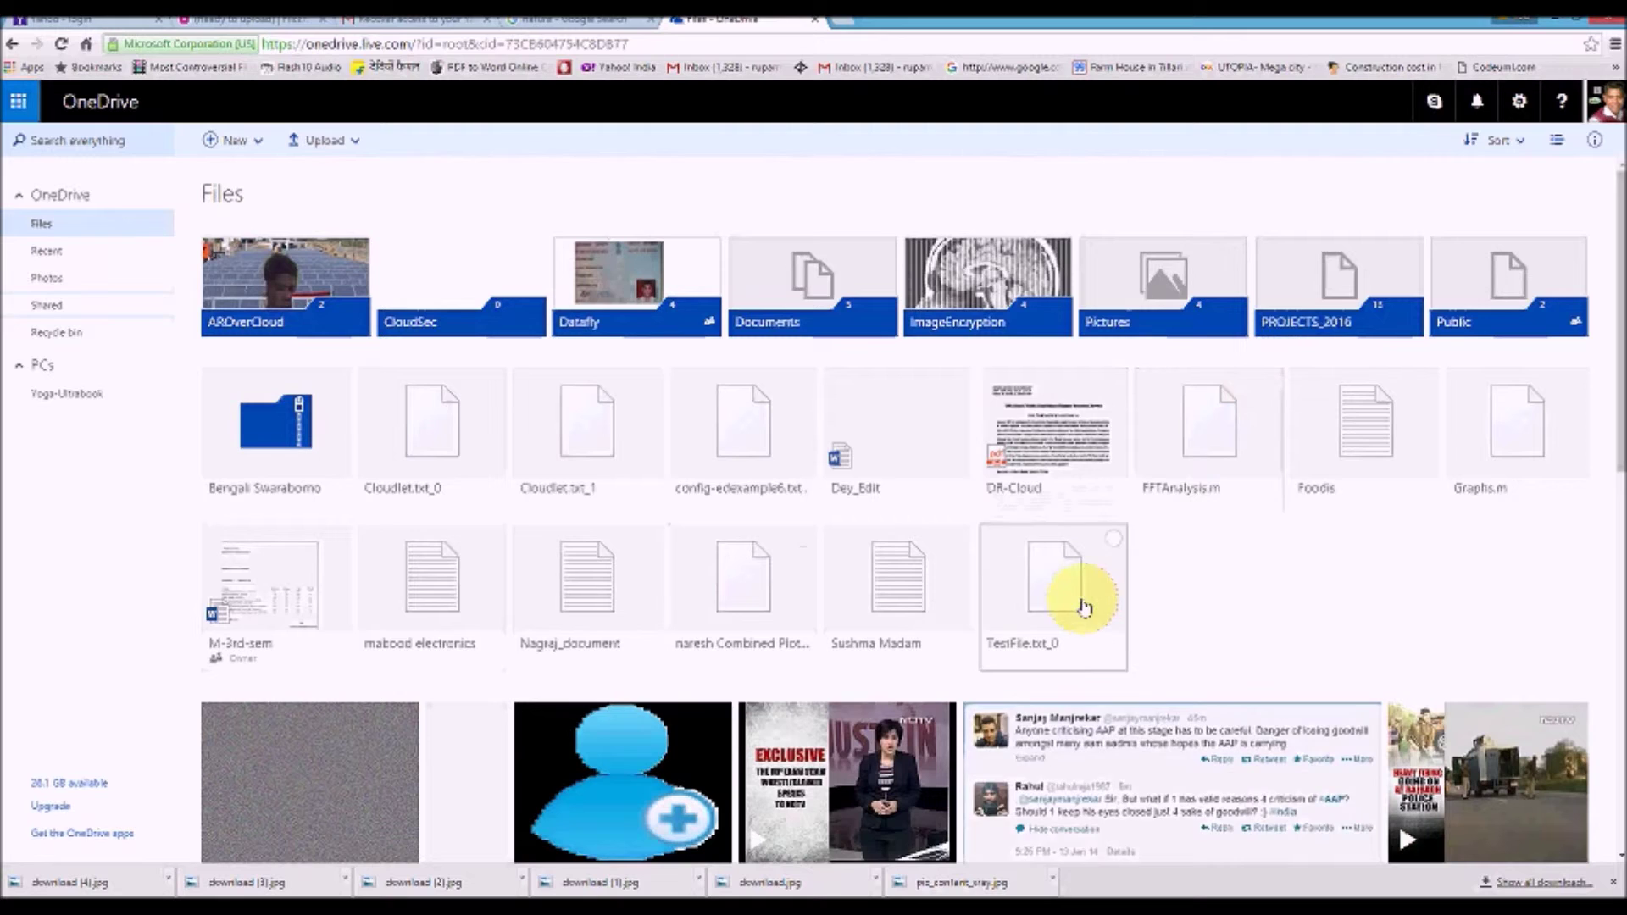
Select the Cloudlet.txt_0 chunk file in OneDrive
scroll(1278, 570, down, 3)
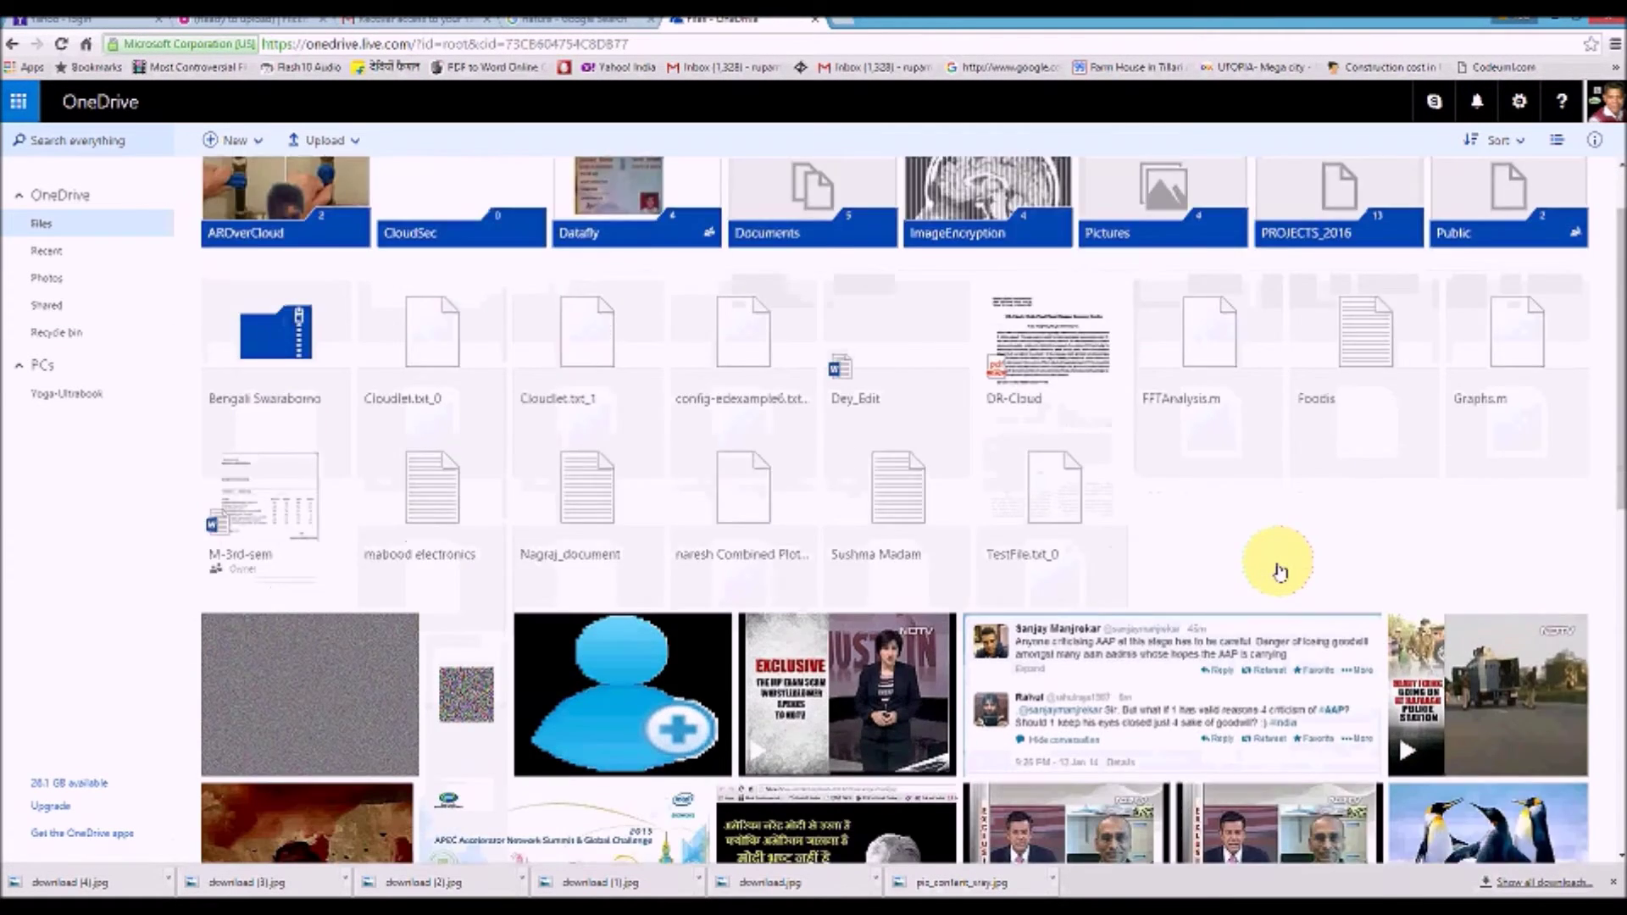
scroll(1278, 570, up, 3)
click(68, 146)
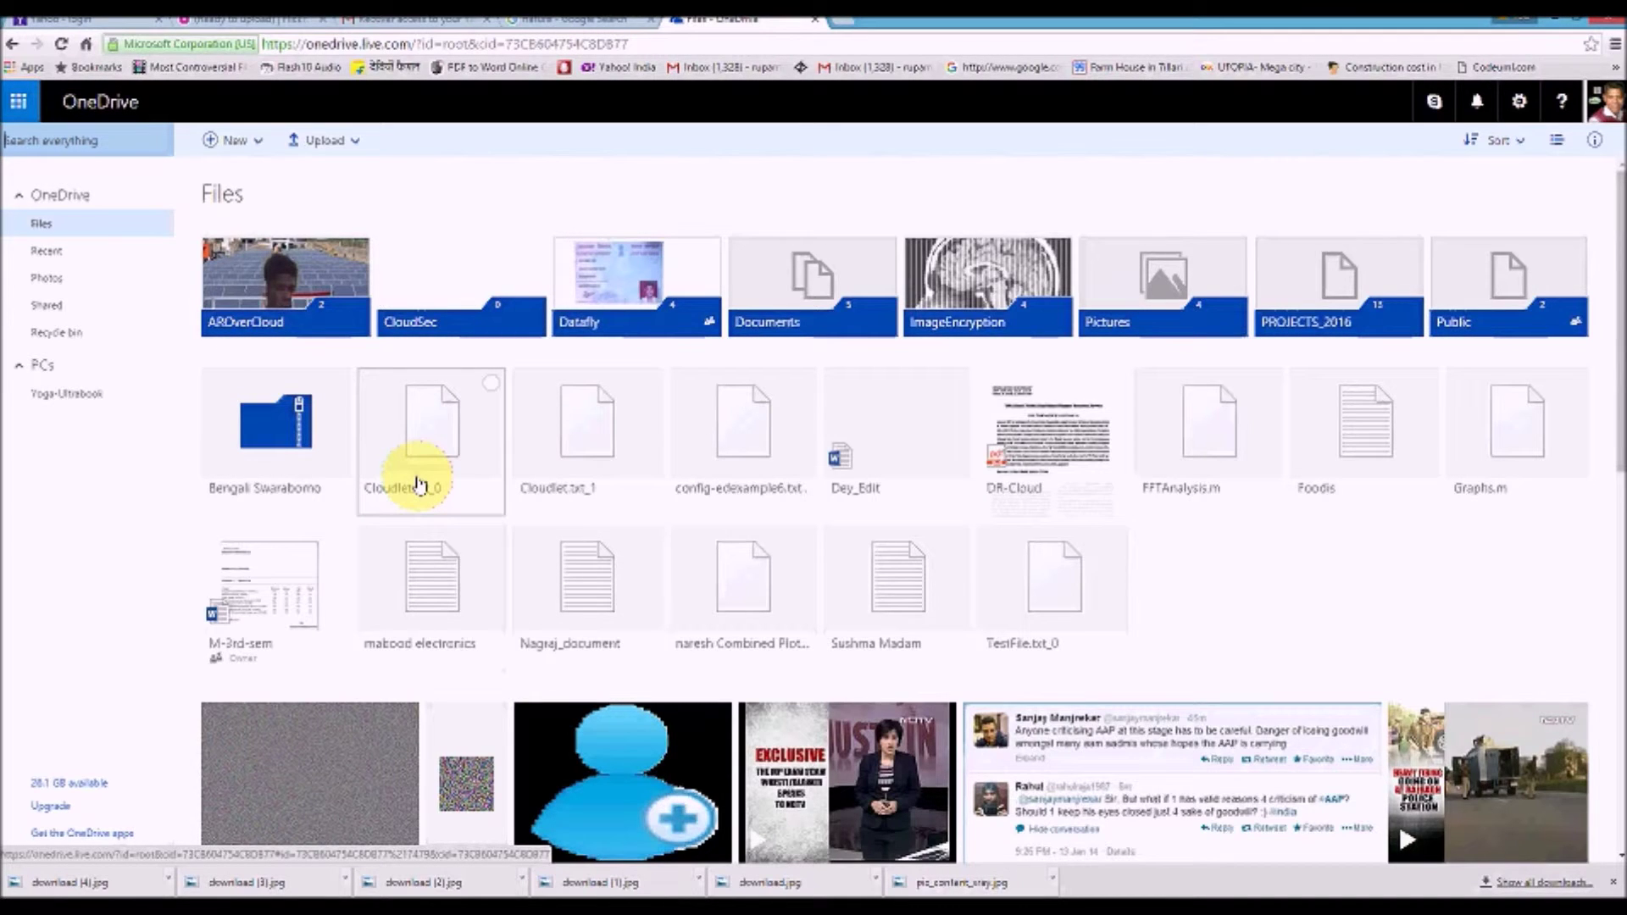
click(417, 483)
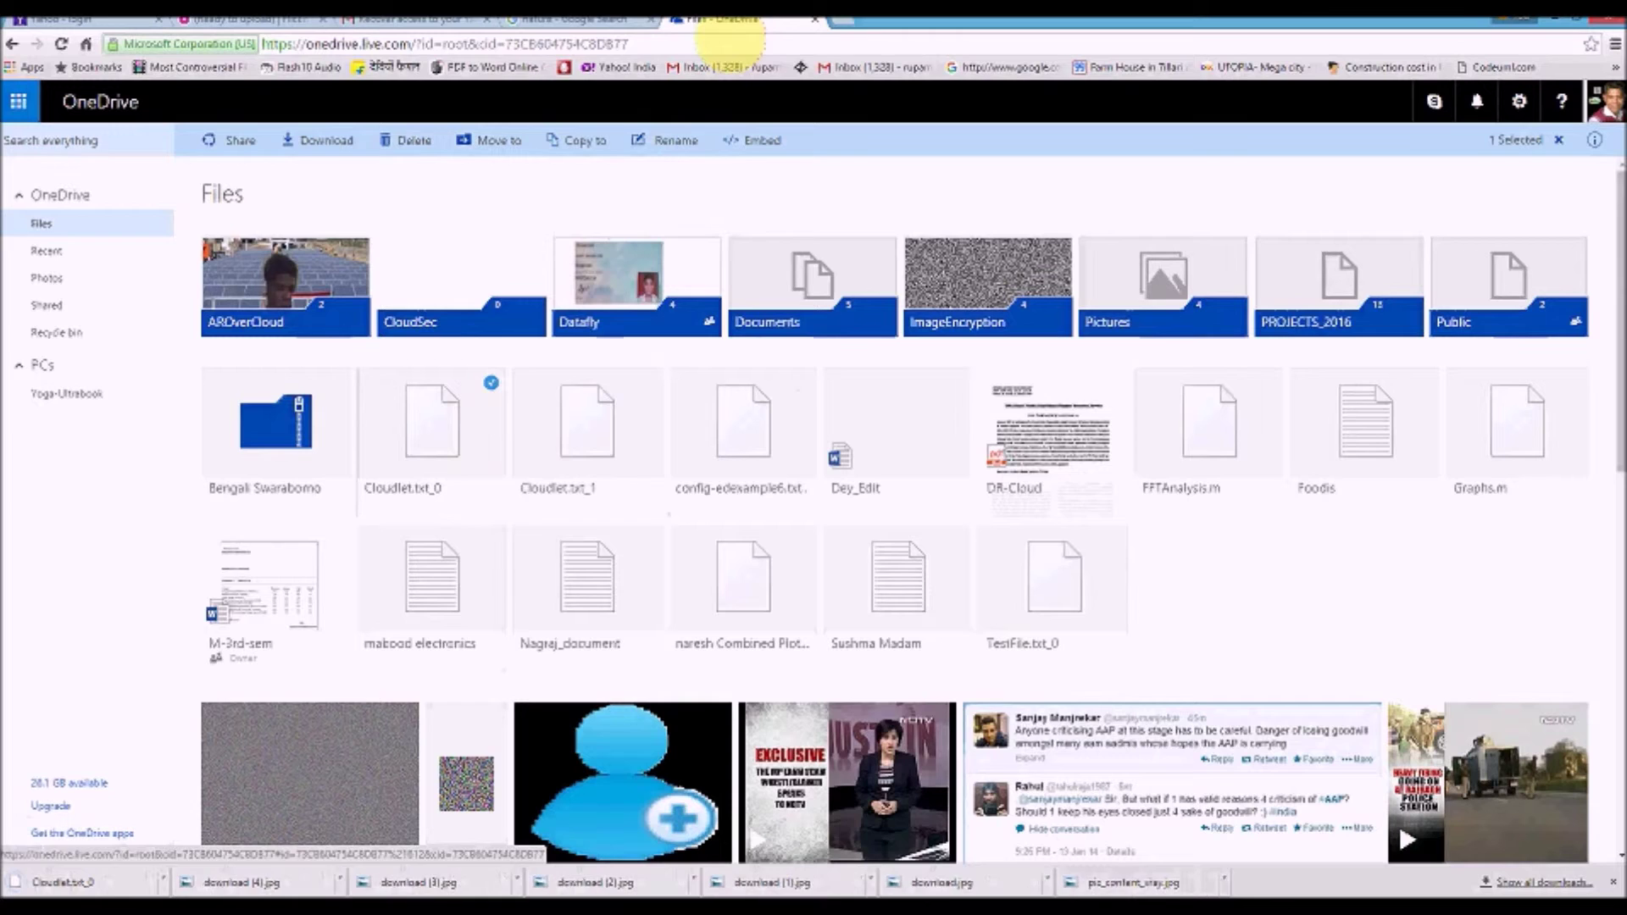
Download Cloudlet.txt_0, check its text in Notepad, then close Notepad
click(60, 881)
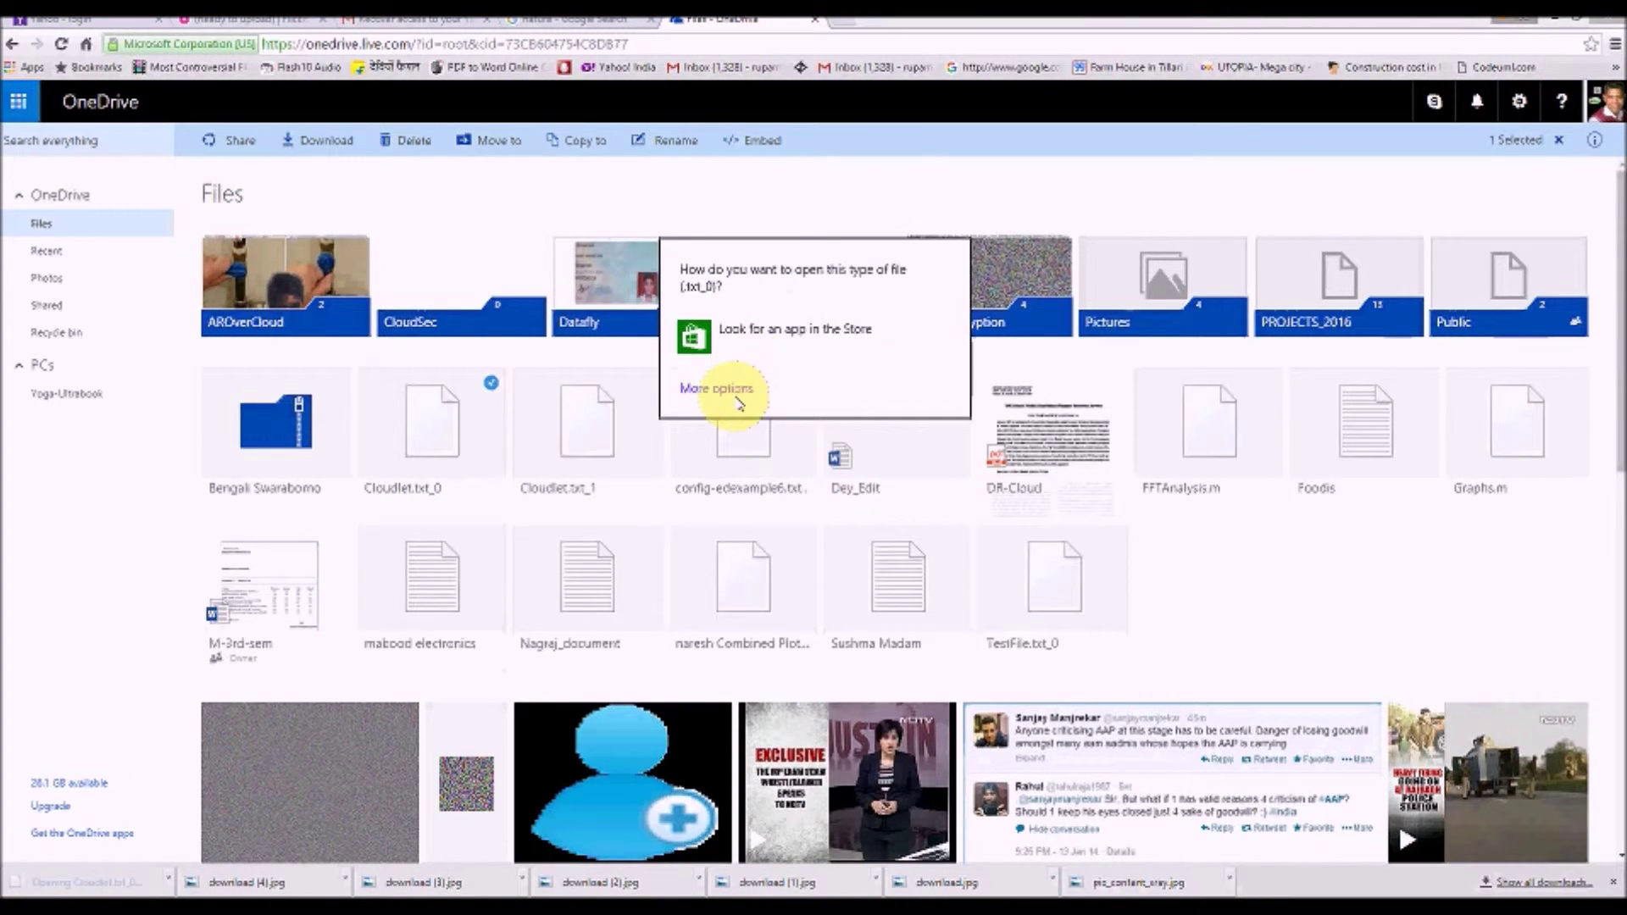
click(739, 392)
scroll(729, 525, down, 3)
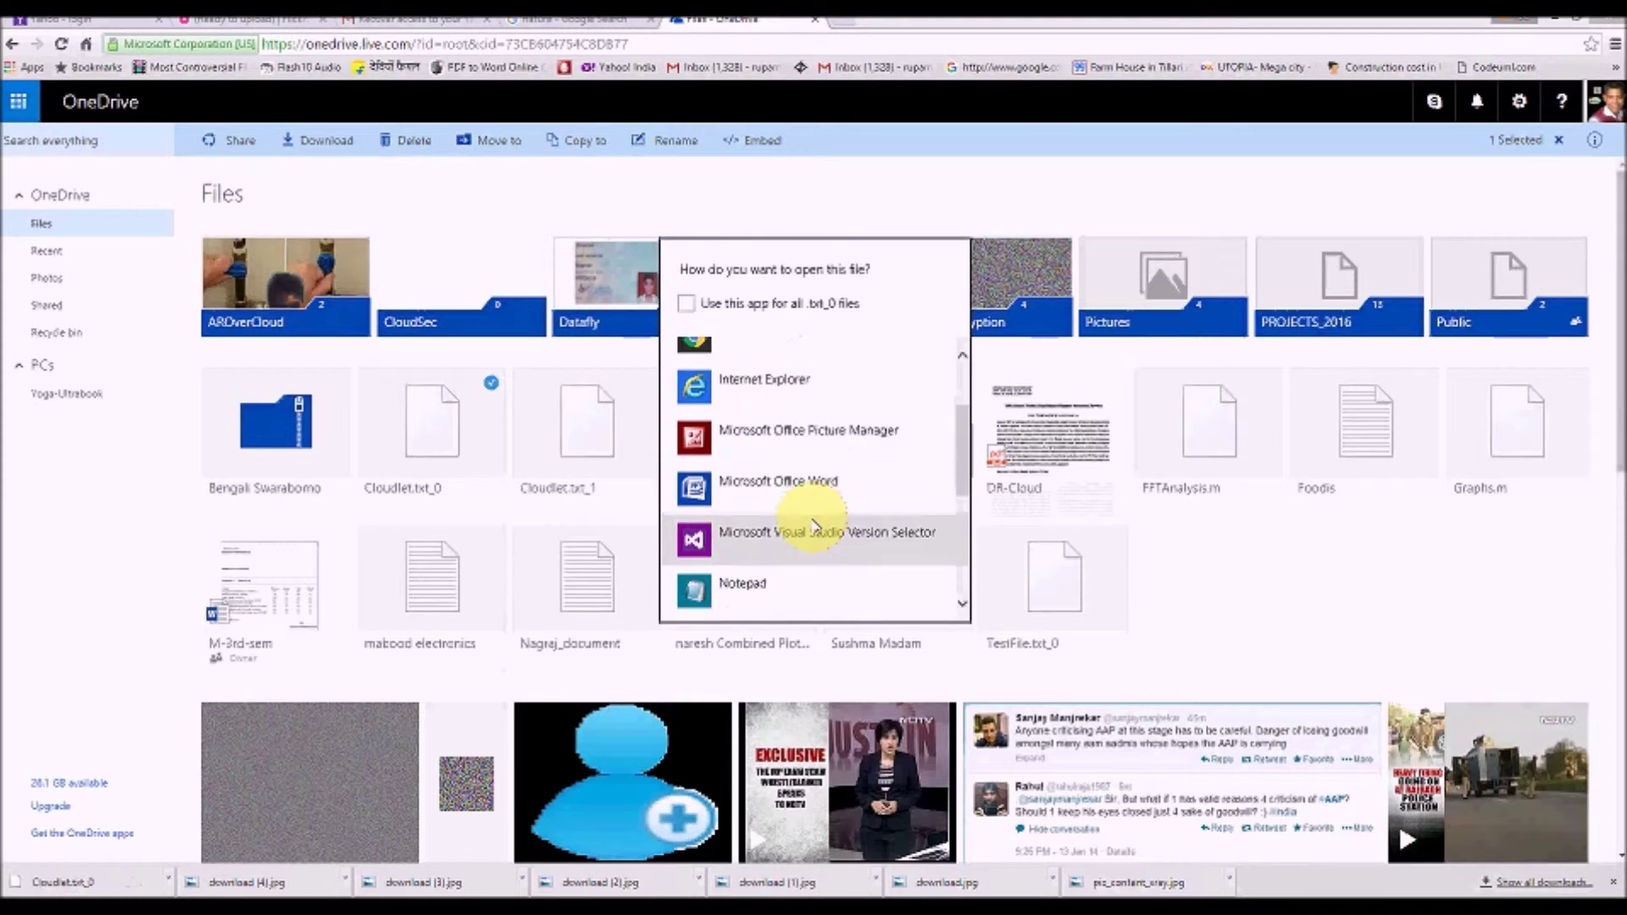
click(773, 480)
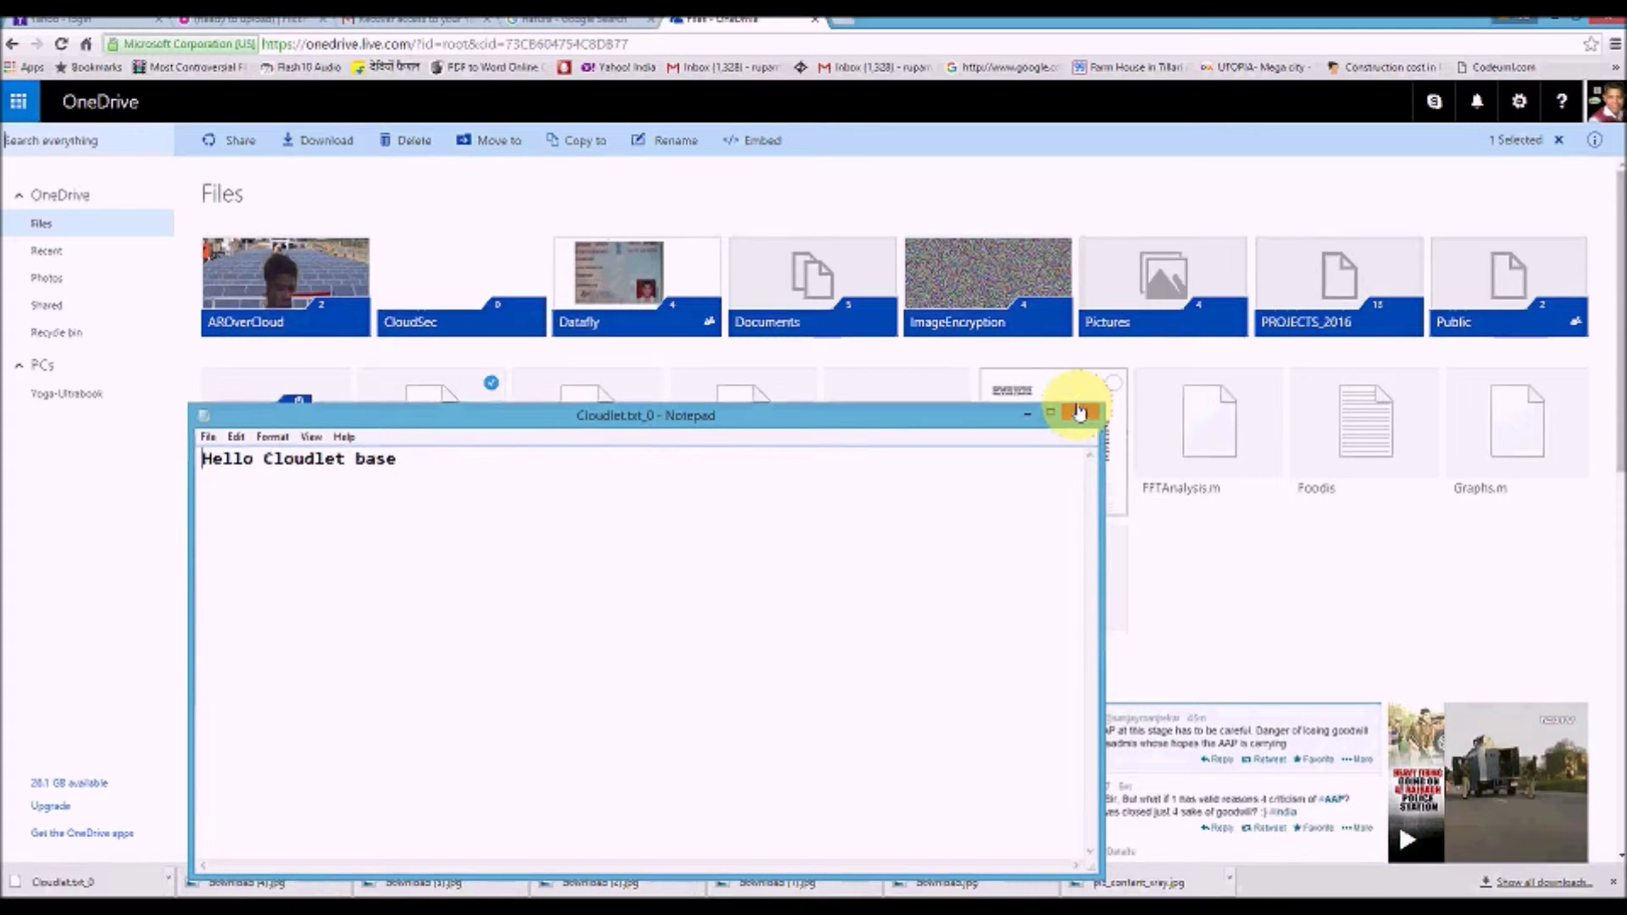
click(1081, 413)
Return to VMBroker and use Show Files In Cloudlet to list Cloudlet.txt
click(1541, 21)
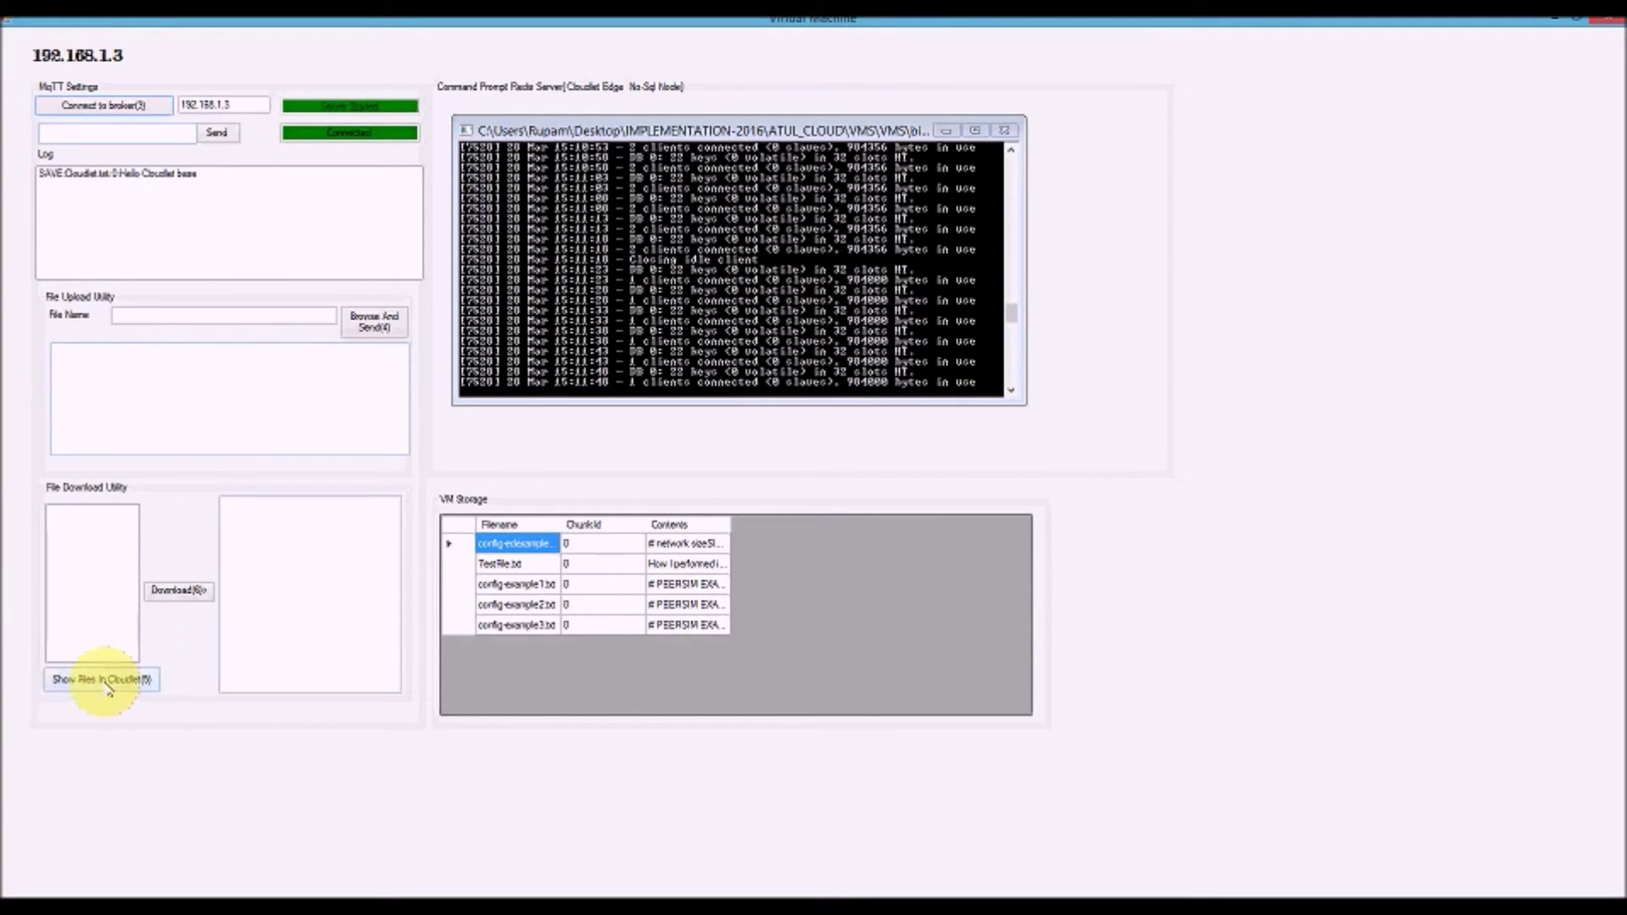
click(93, 682)
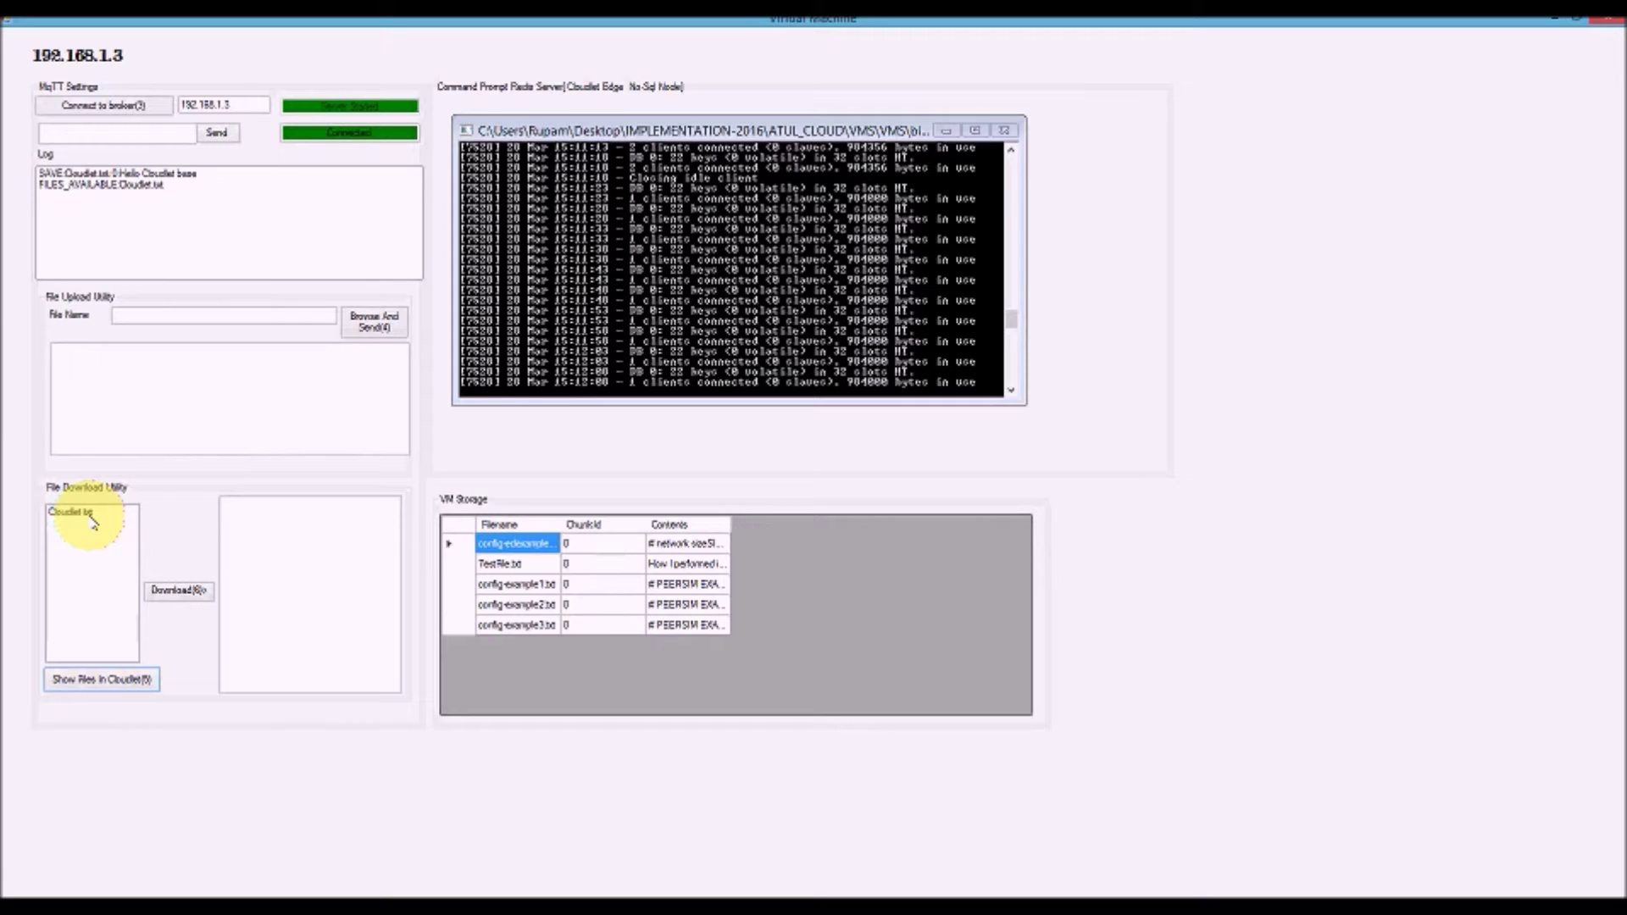
Switch between the Virtual Machine and Broker windows, ending on the Broker view
key(alt+Tab)
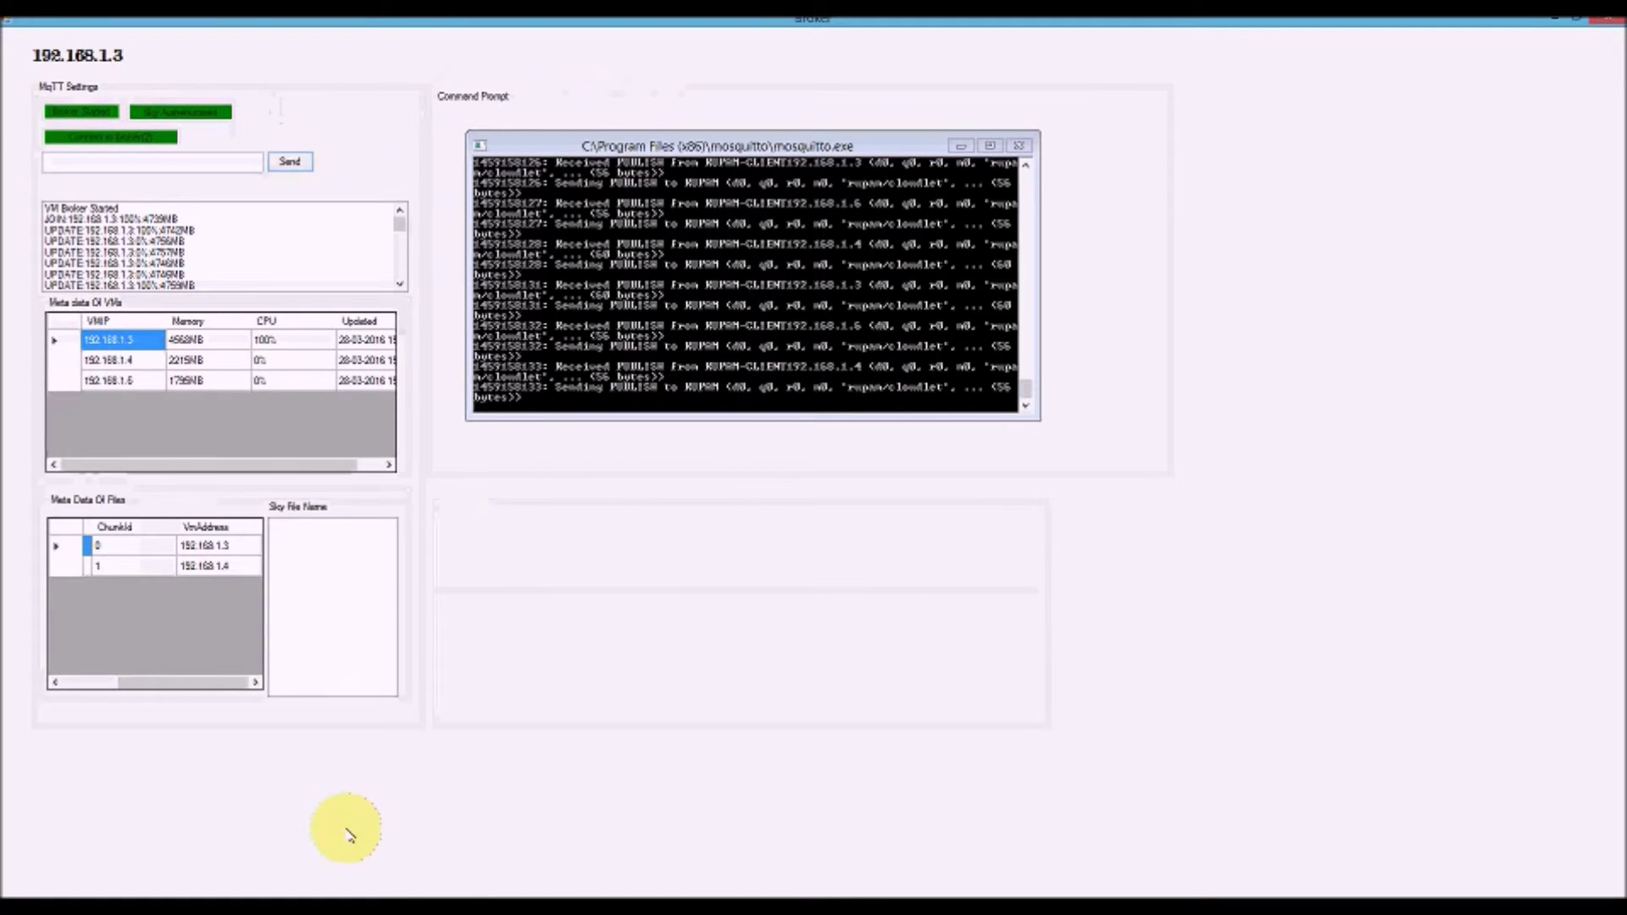
key(alt+Tab)
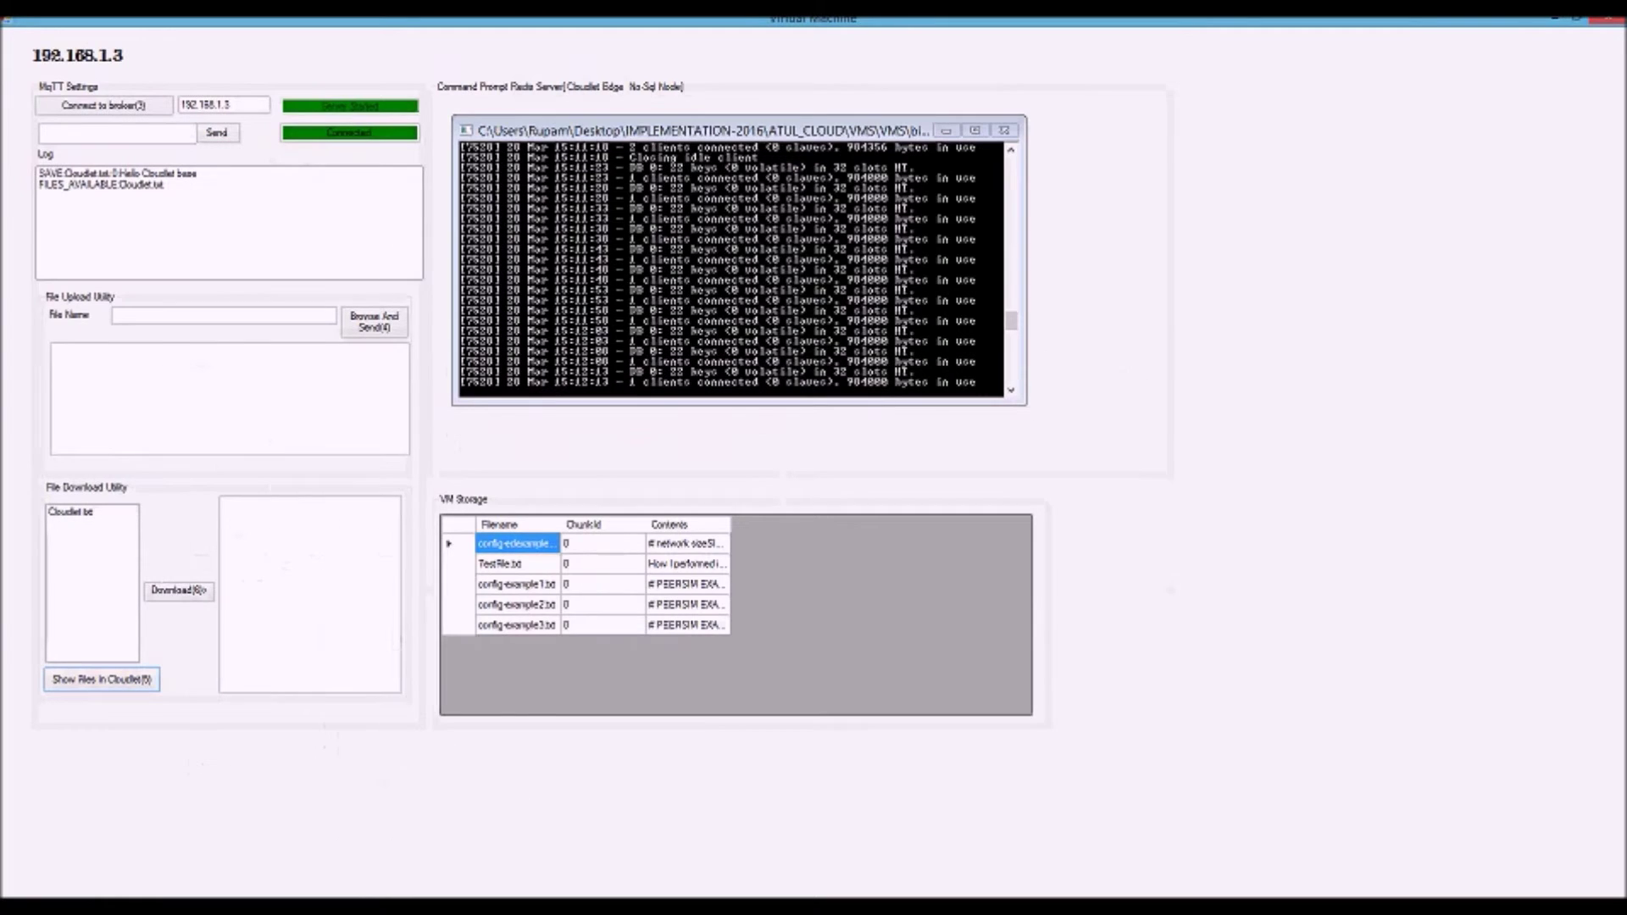
key(alt+Tab)
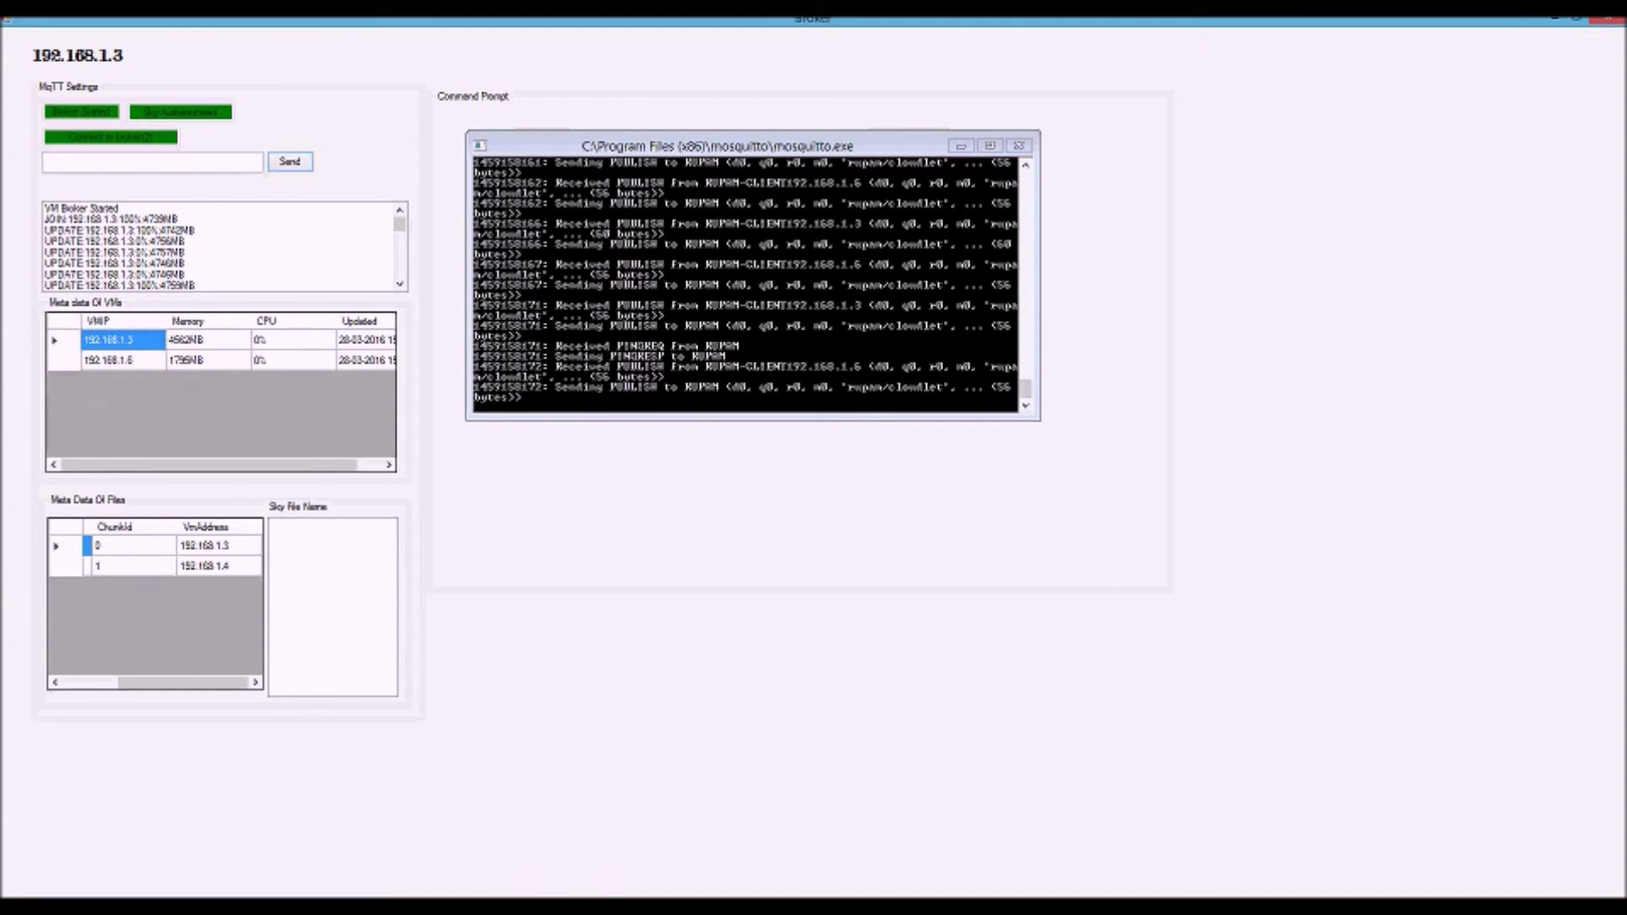
click(519, 860)
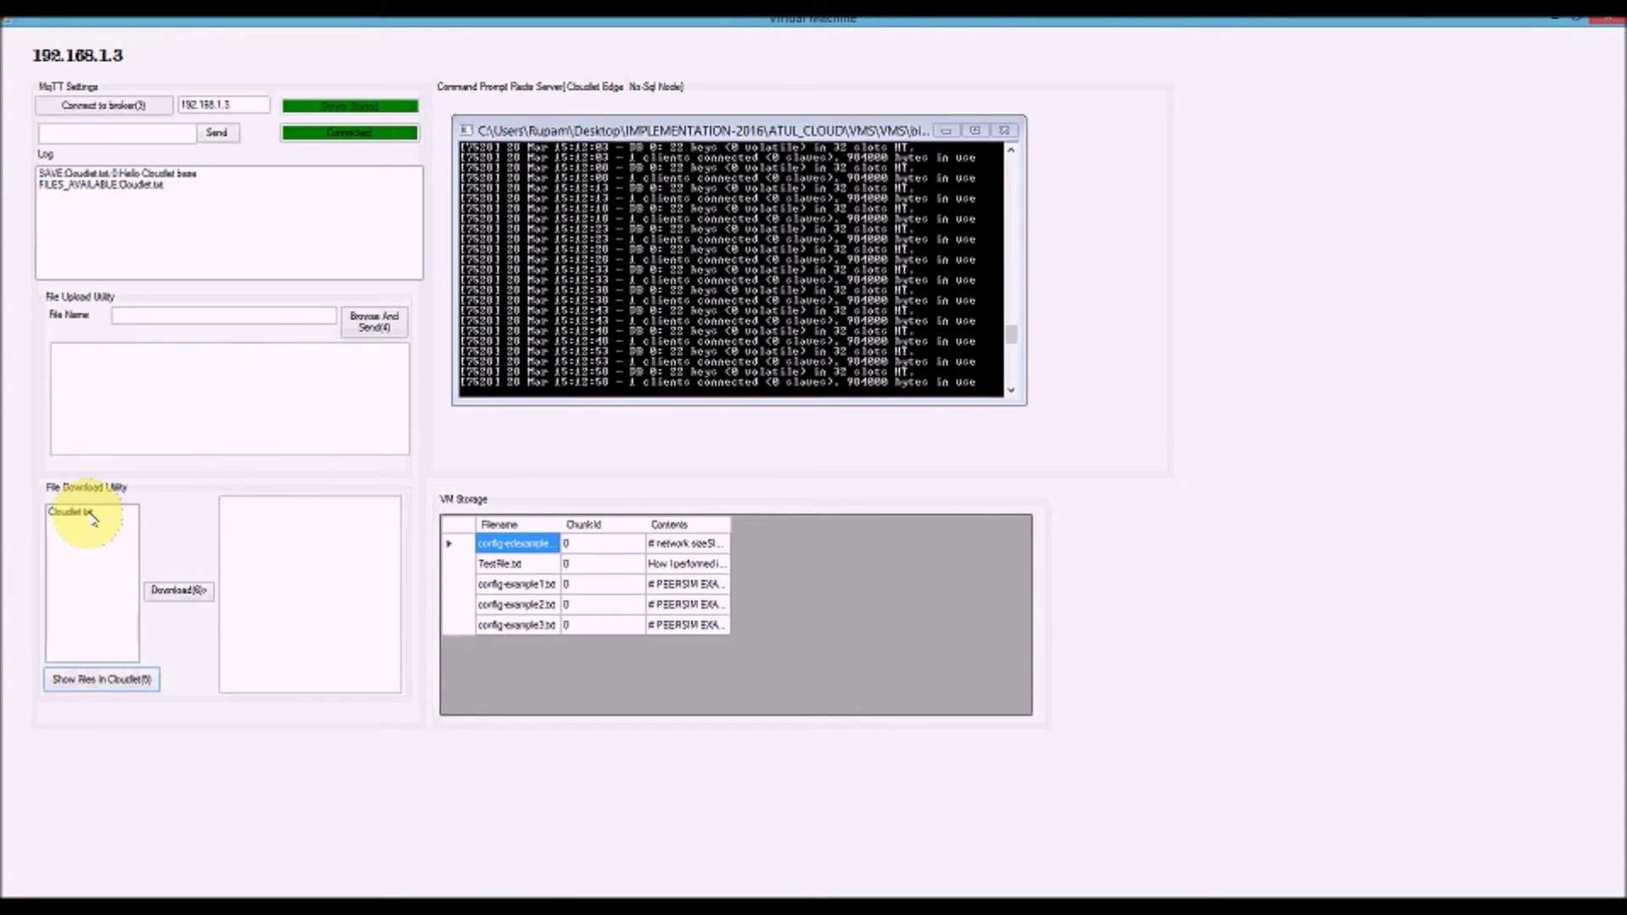
click(1556, 16)
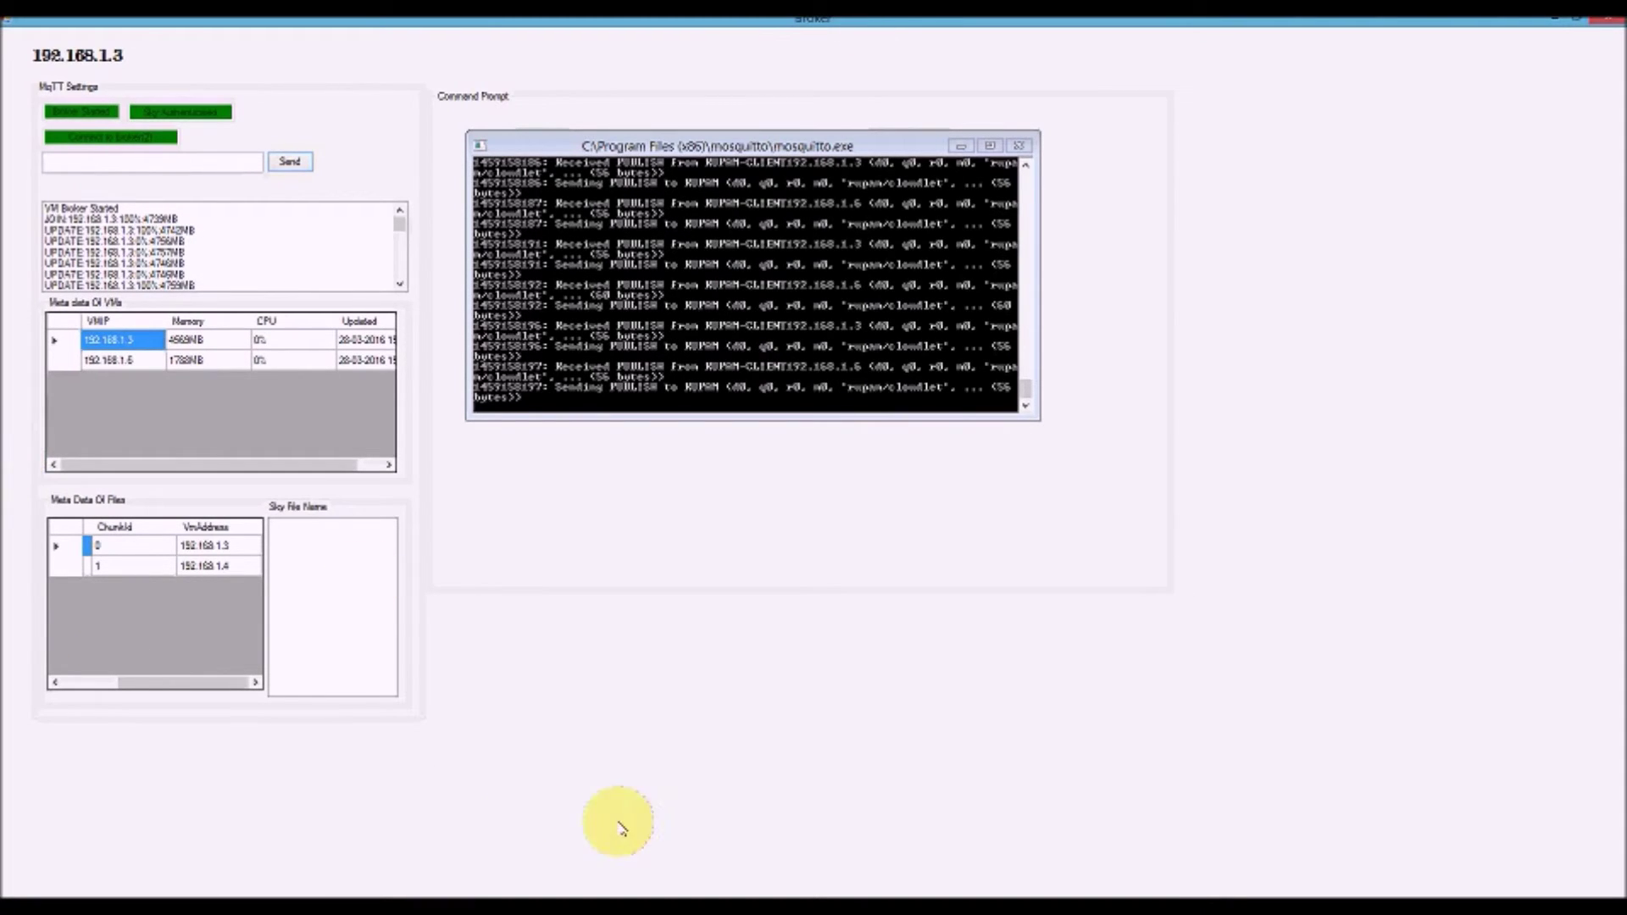
In the Virtual Machine client, select Cloudlet.txt and download it from the cloudlet
click(534, 797)
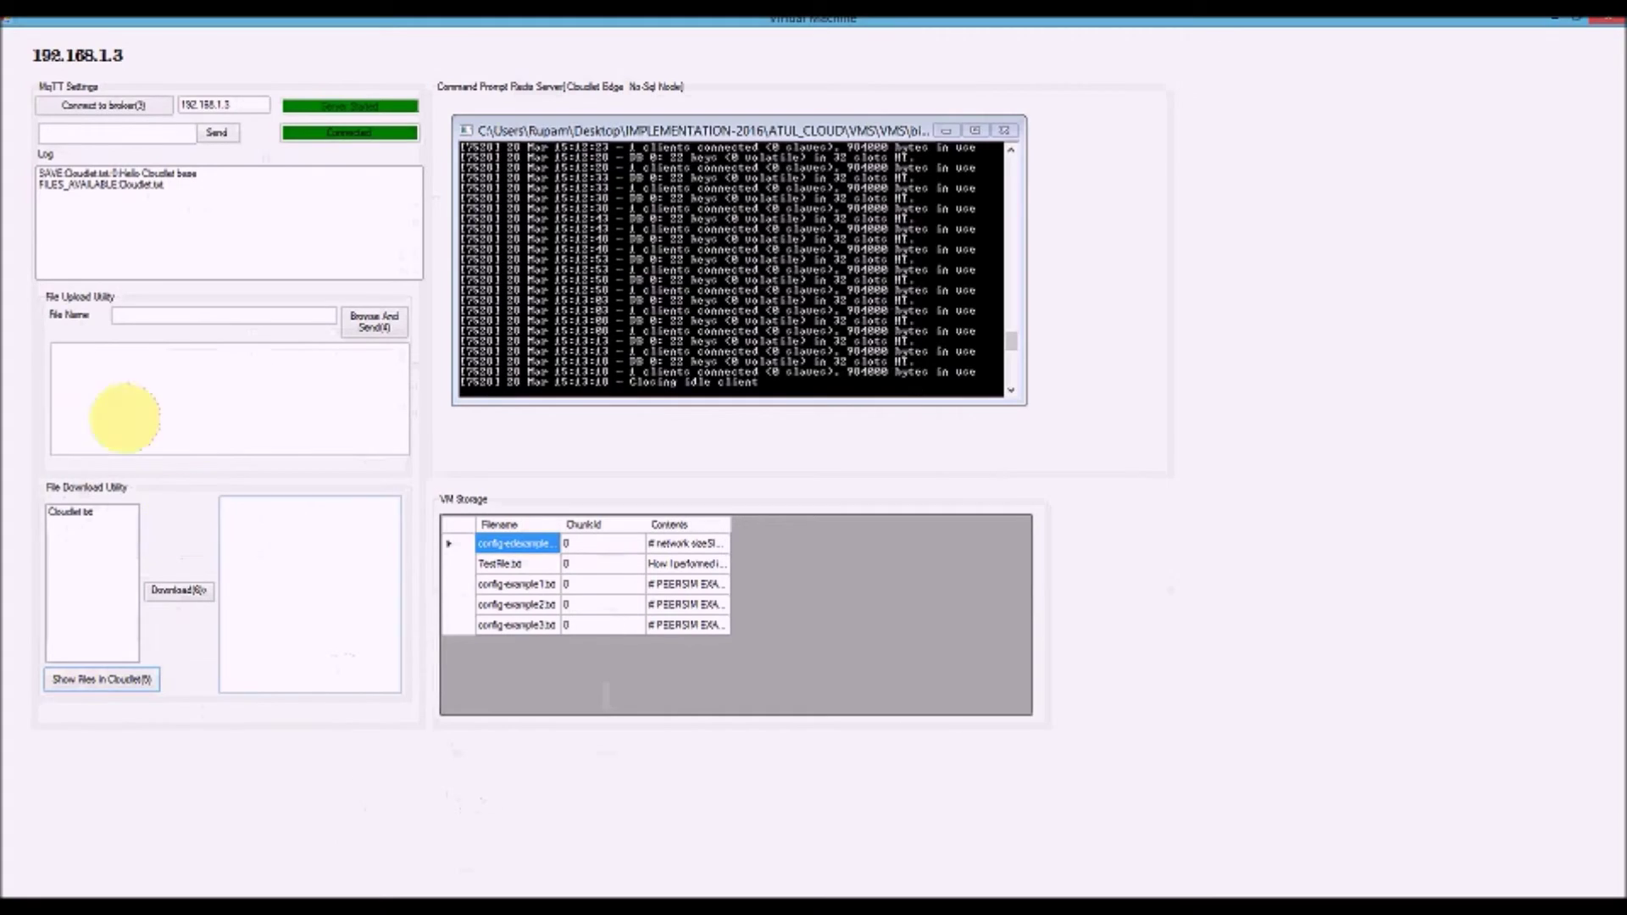
click(75, 511)
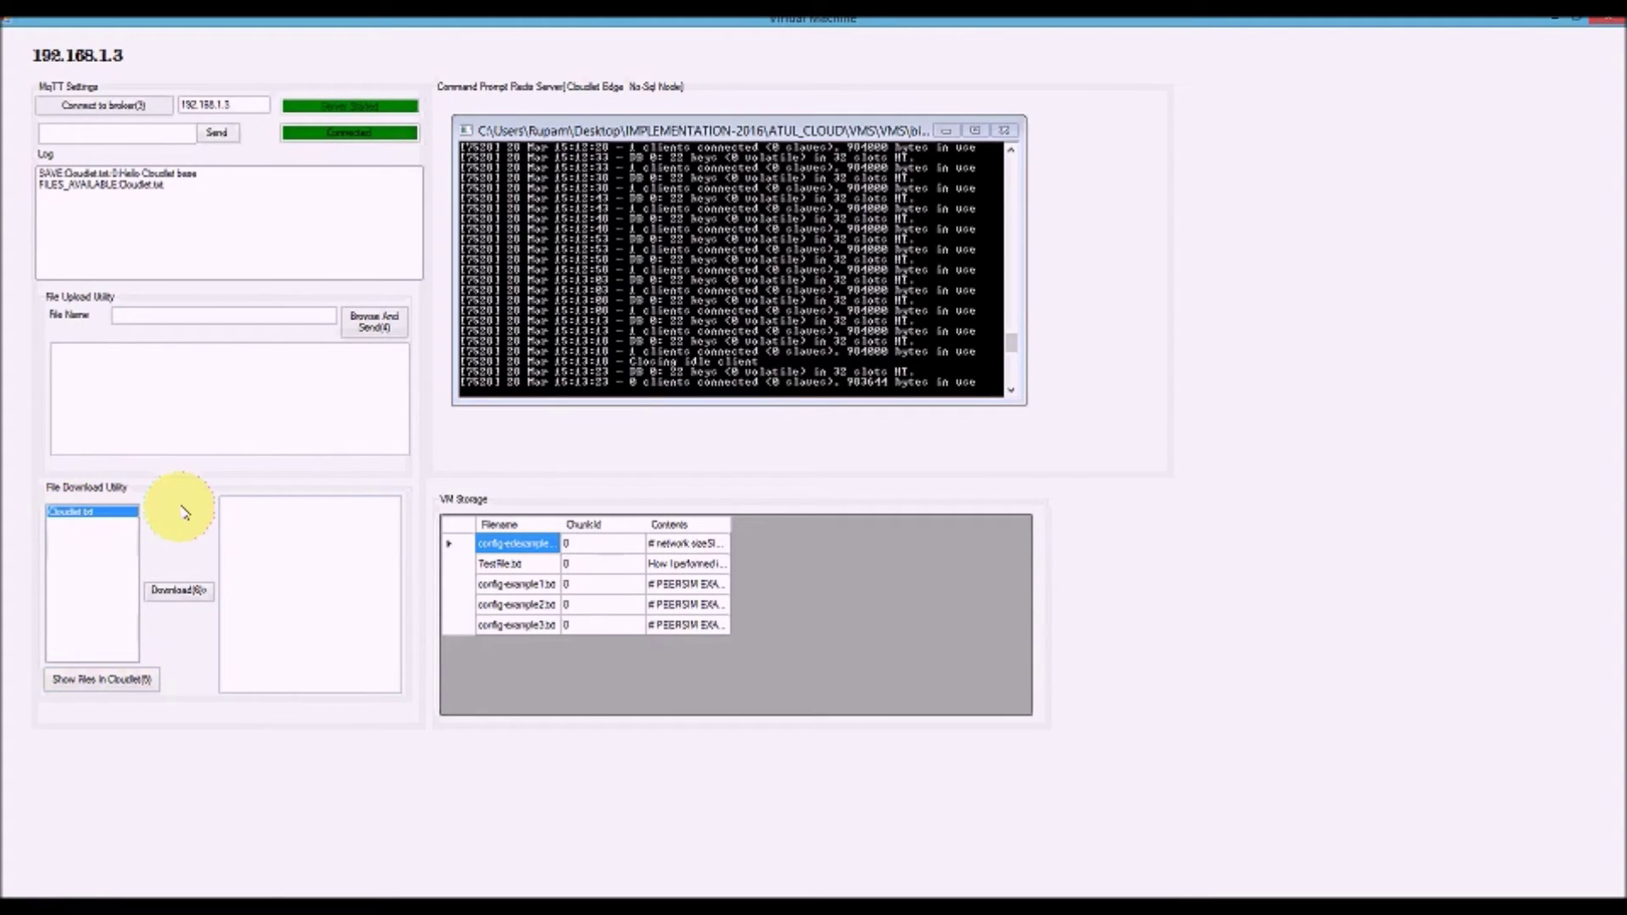
click(176, 593)
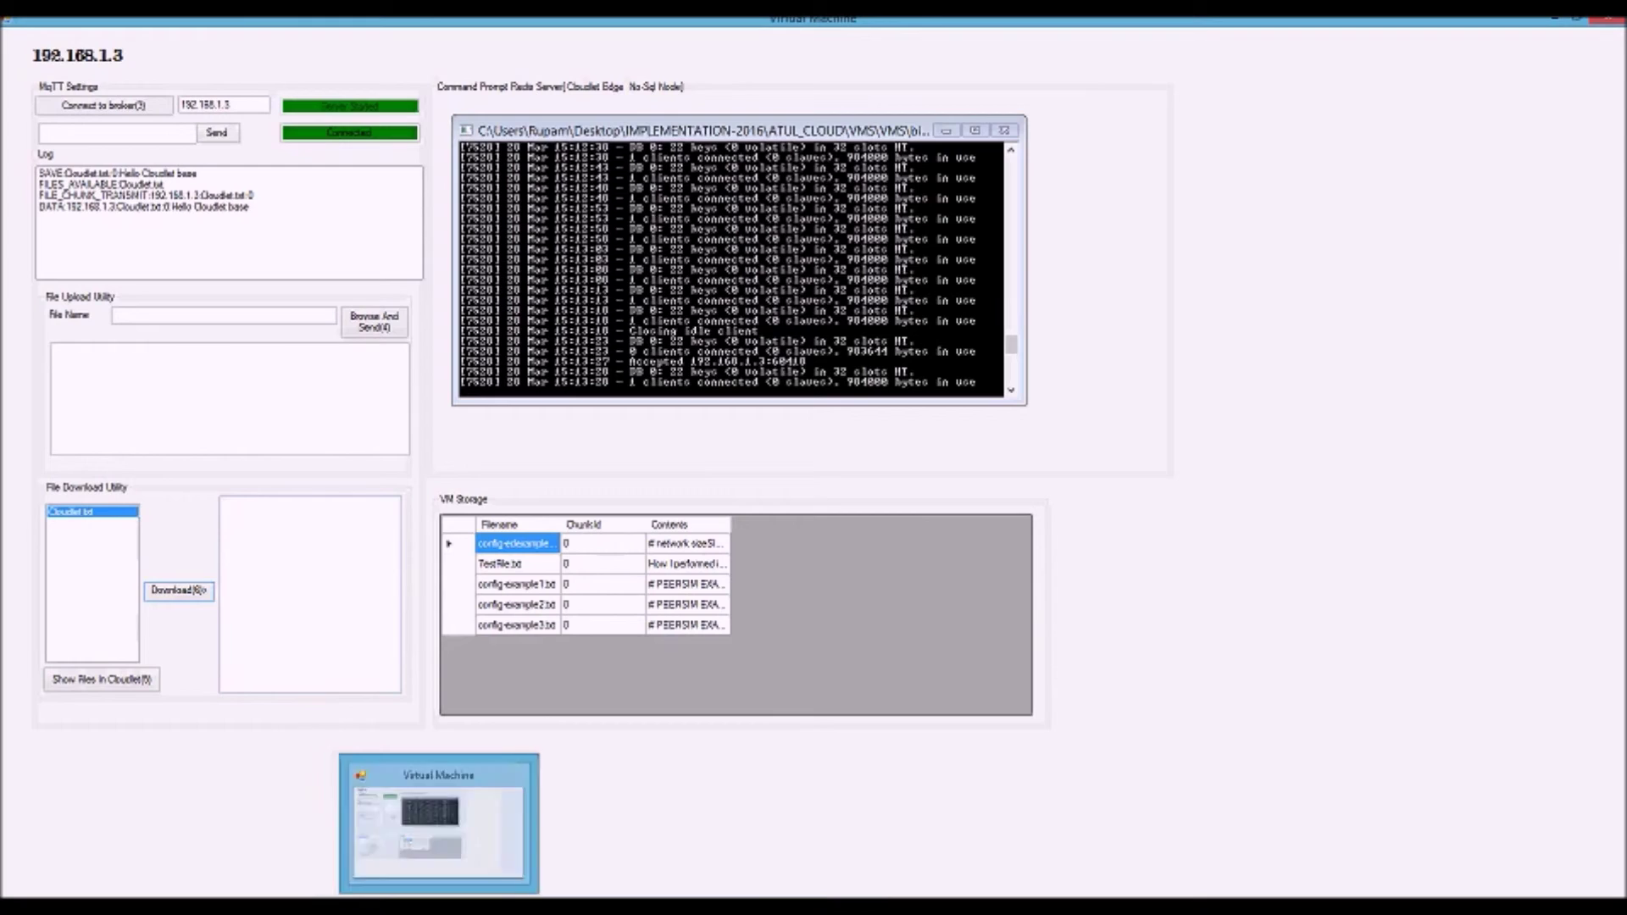
Bring the Broker window to the front to watch the chunk retrieval messages
mouse_move(493, 905)
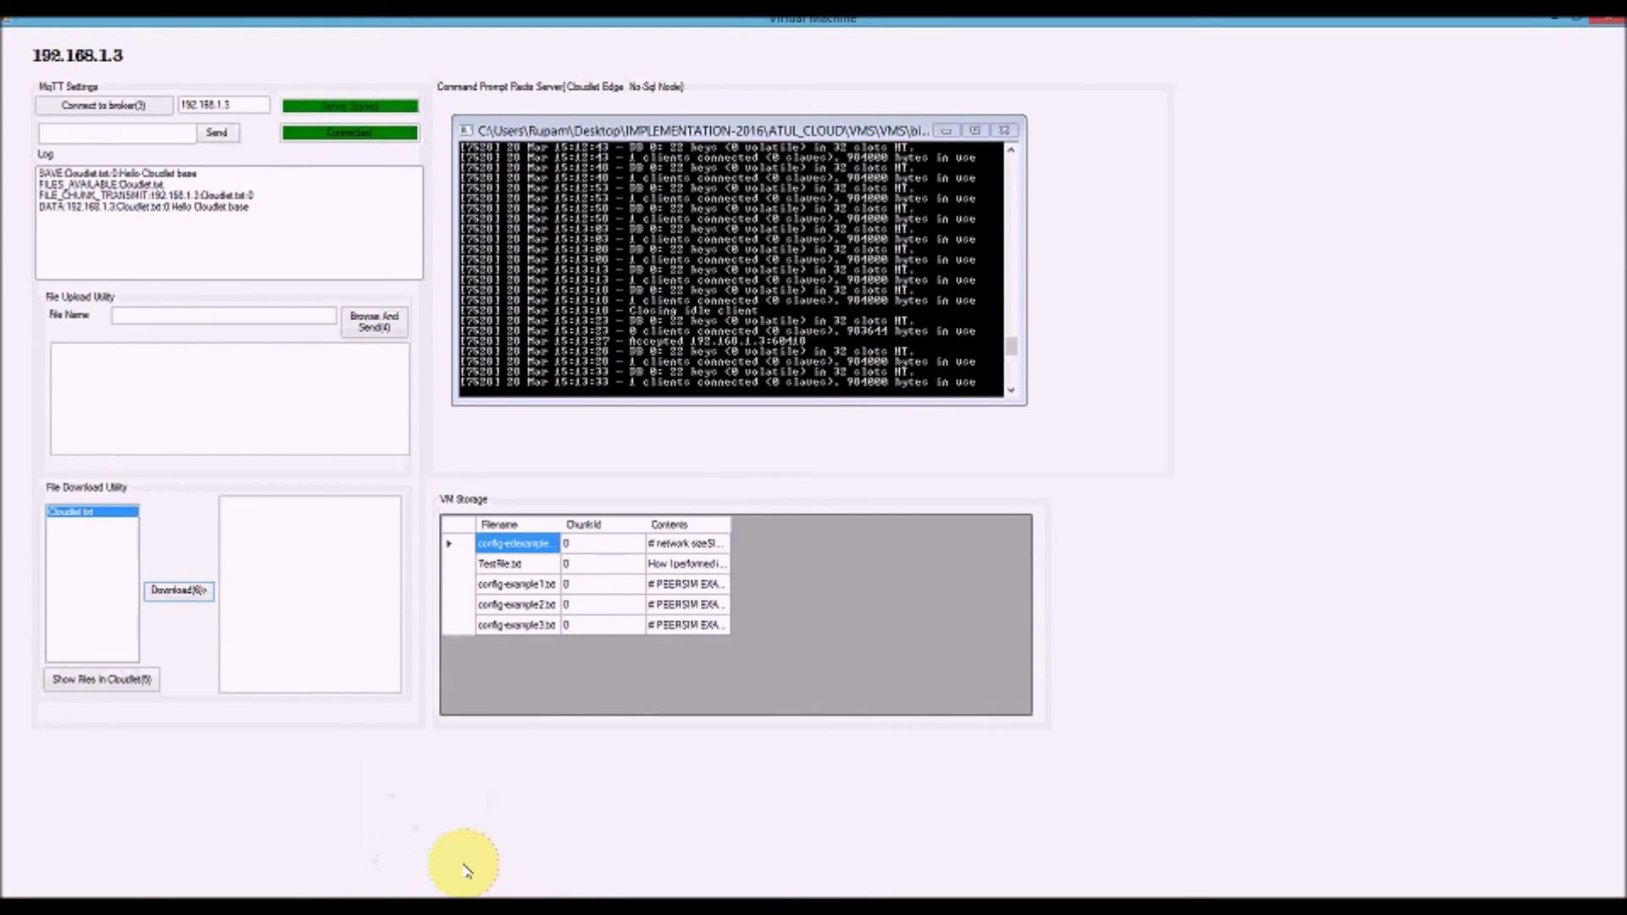
click(398, 905)
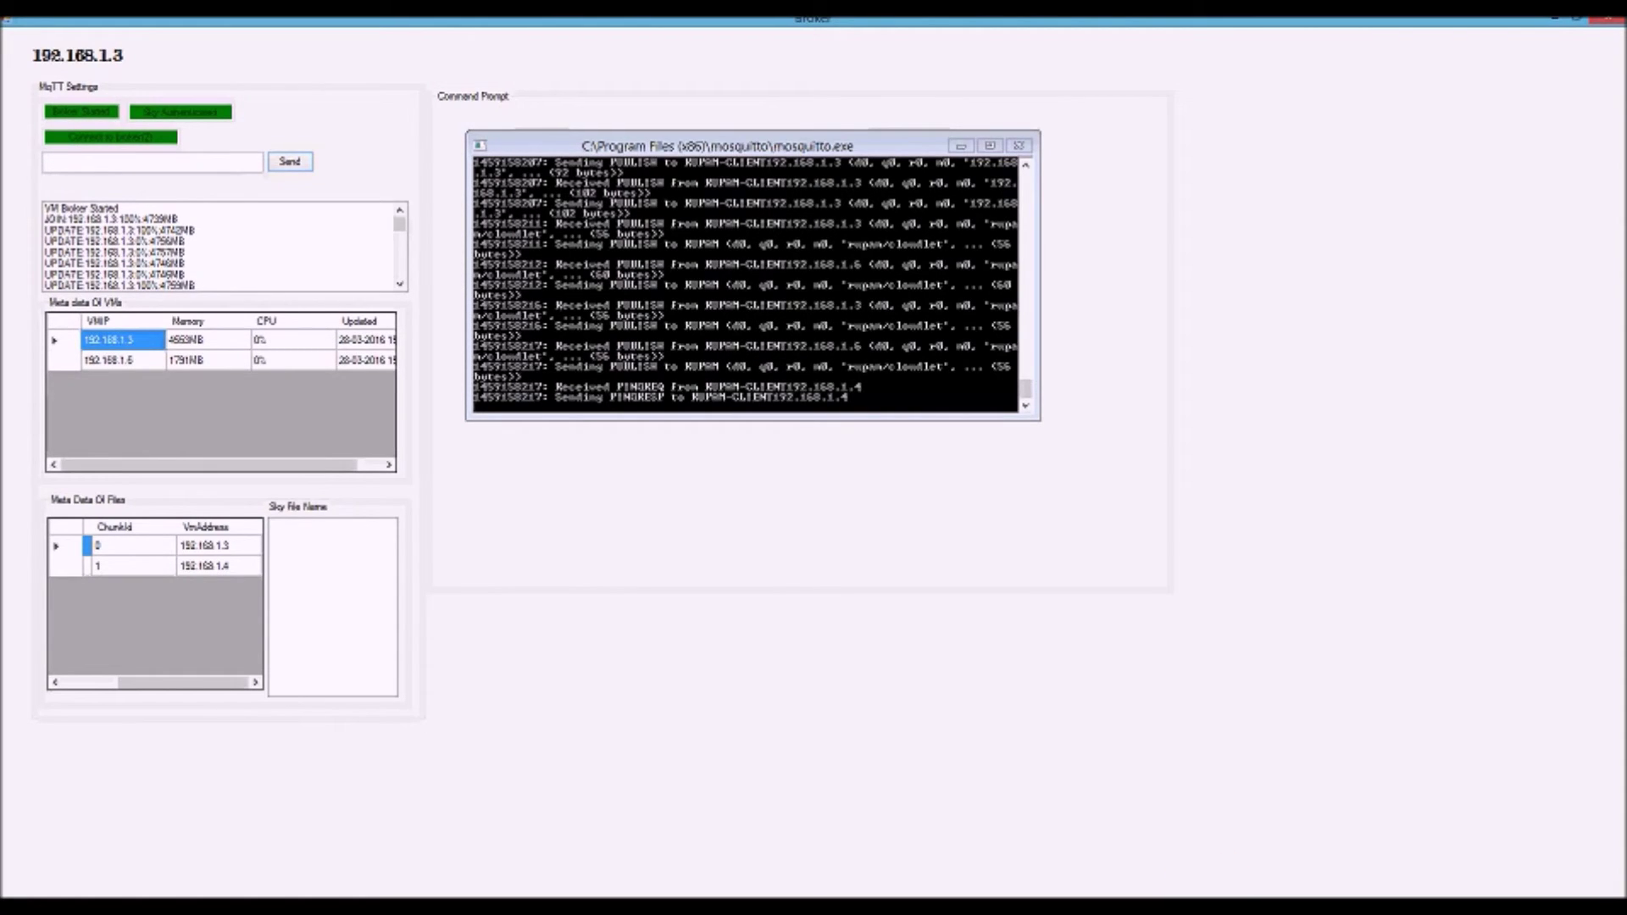
key(alt+Tab)
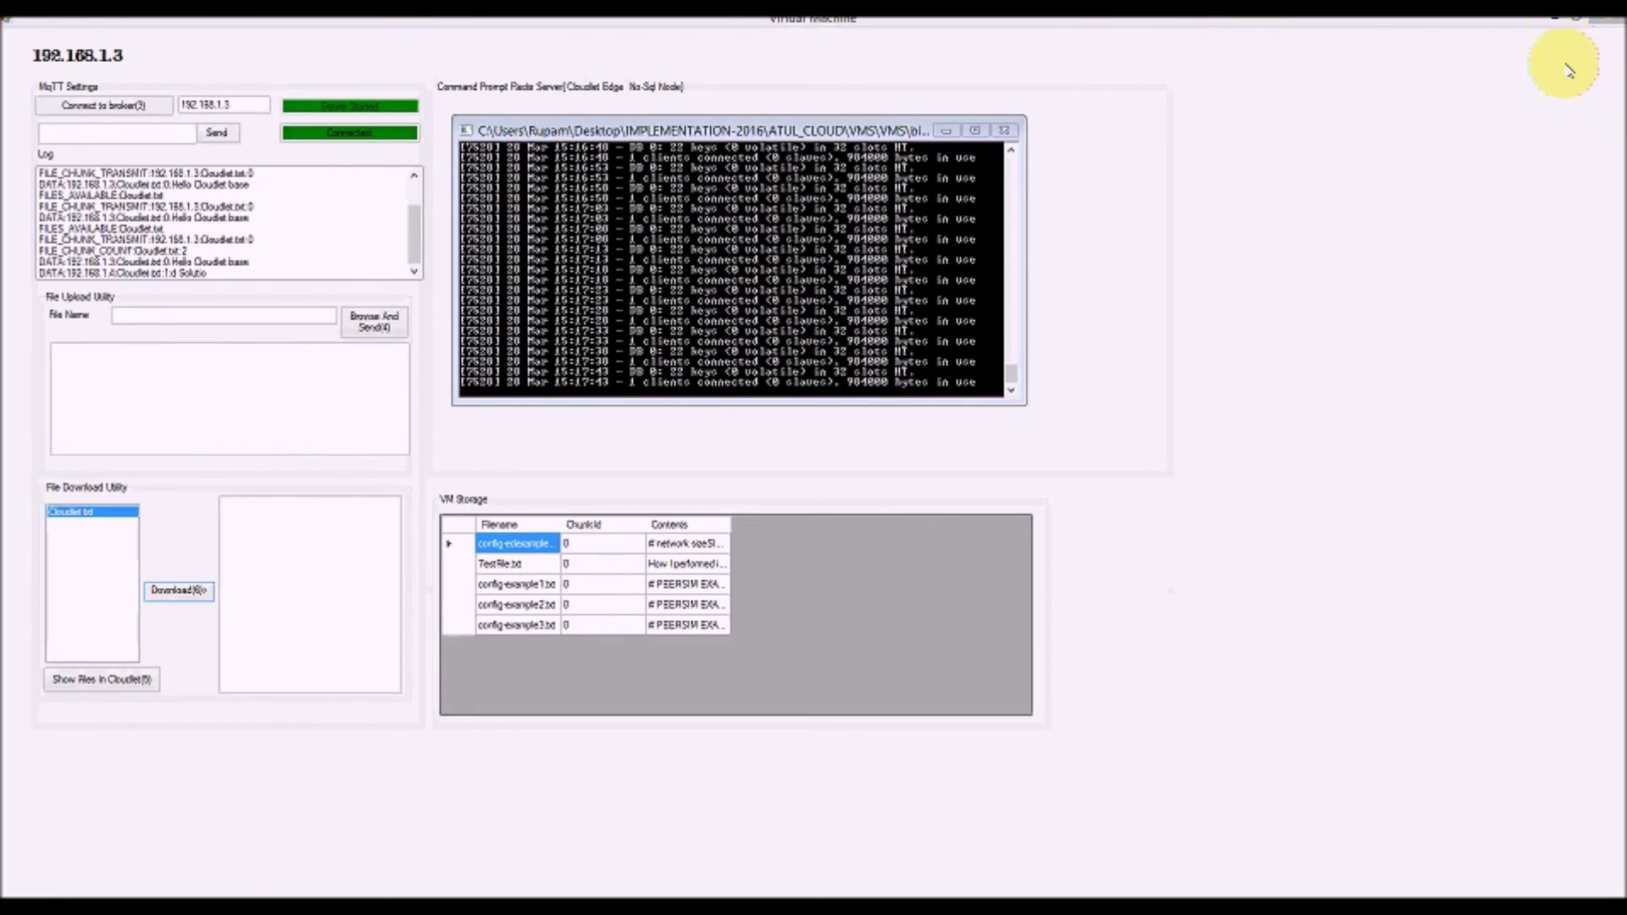
click(1554, 17)
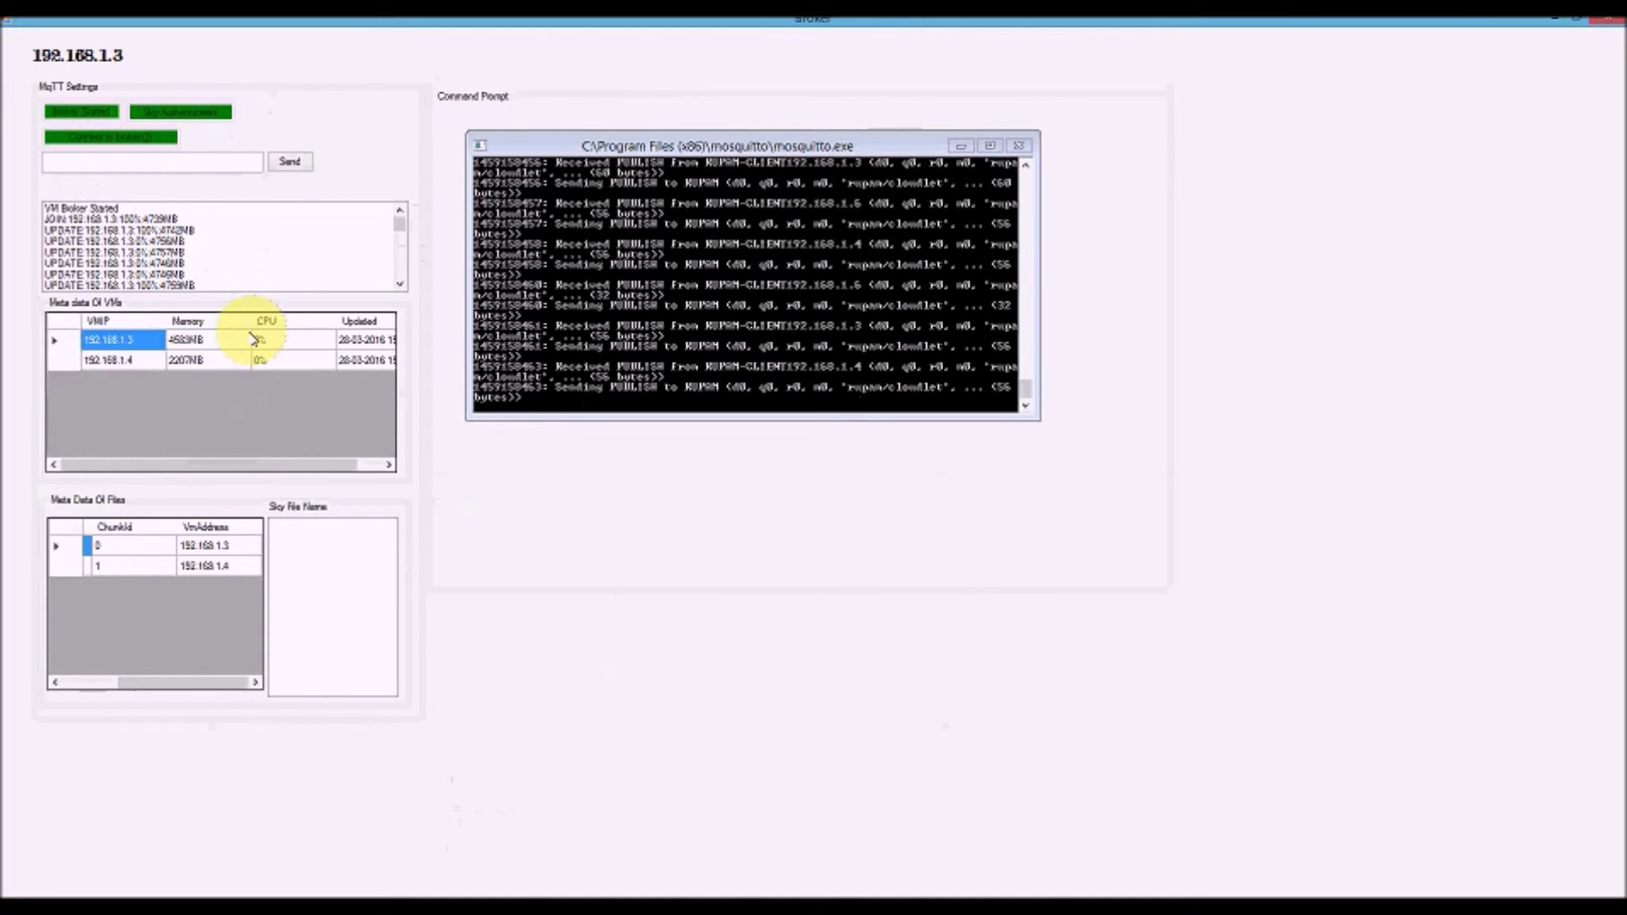